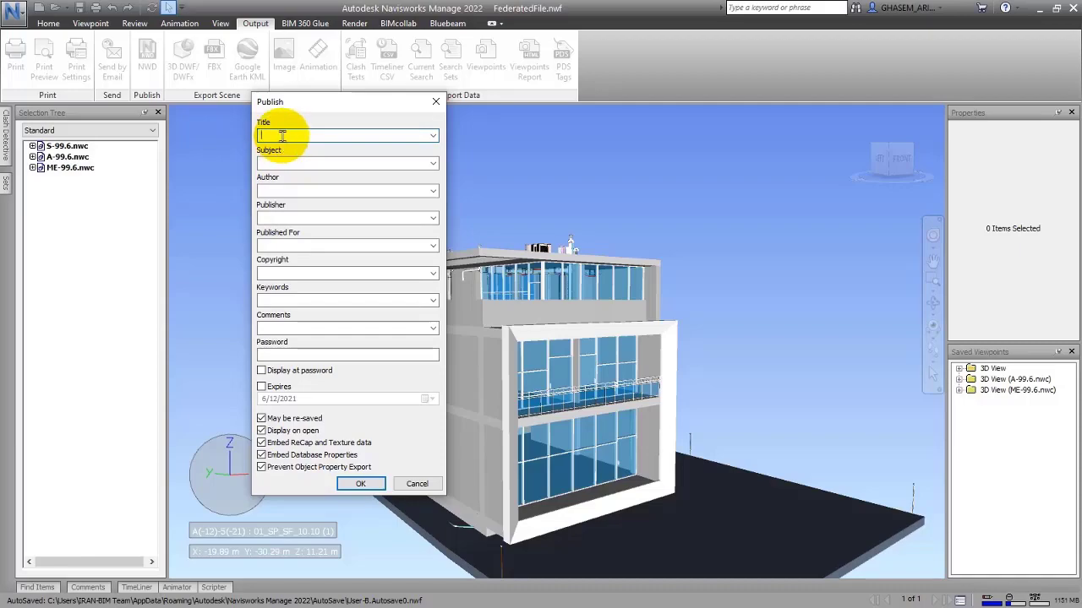
# Step: Paste the file name 'Federated File' as the published Title
pyautogui.click(283, 136)
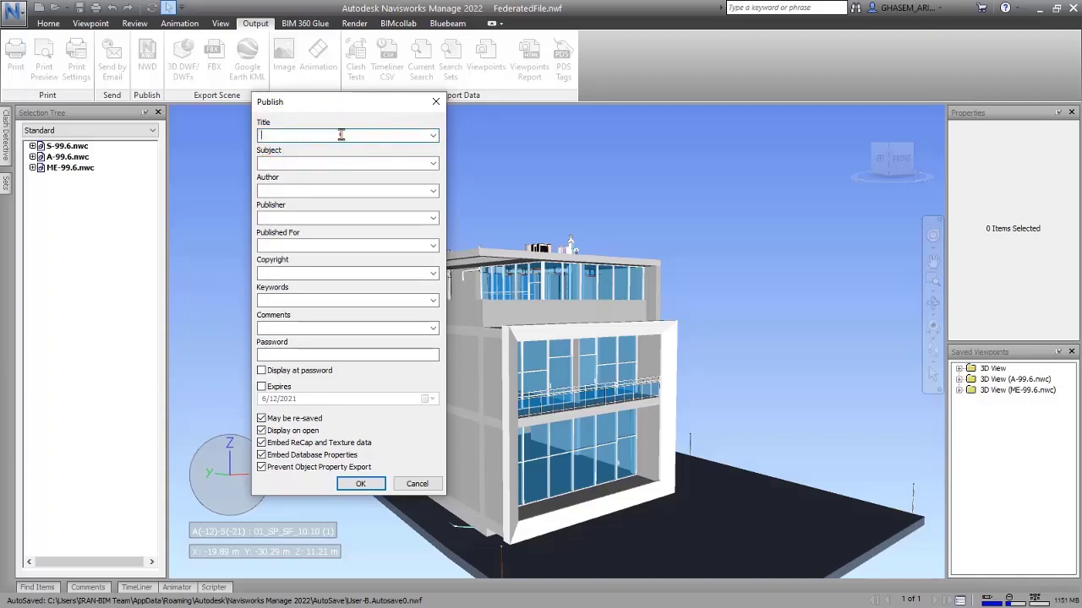
pyautogui.write('FederatedFile')
pyautogui.click(297, 135)
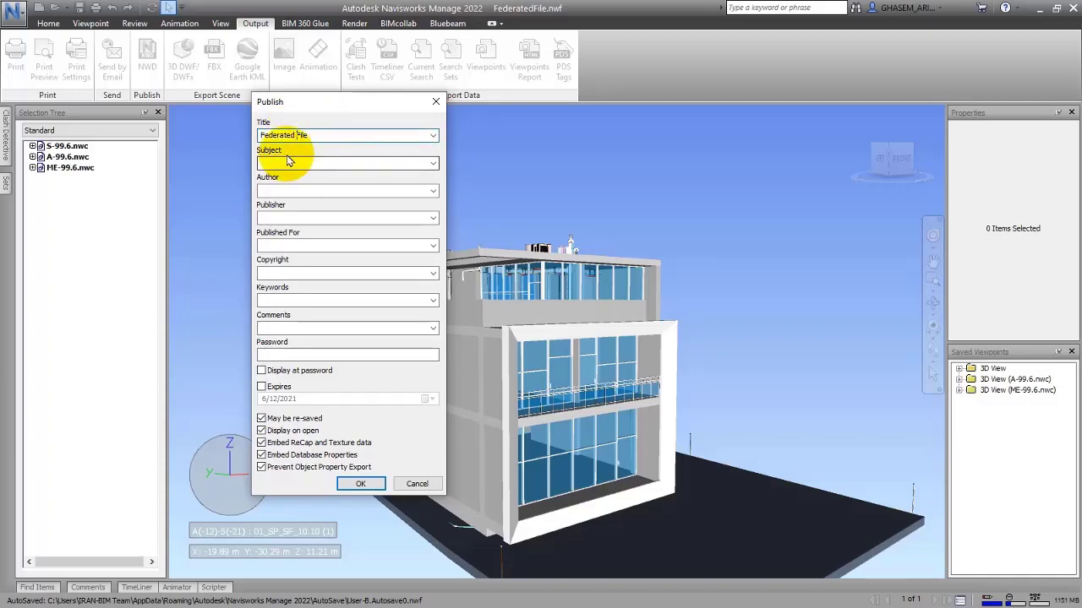
pyautogui.hotkey('ctrl', 'a')
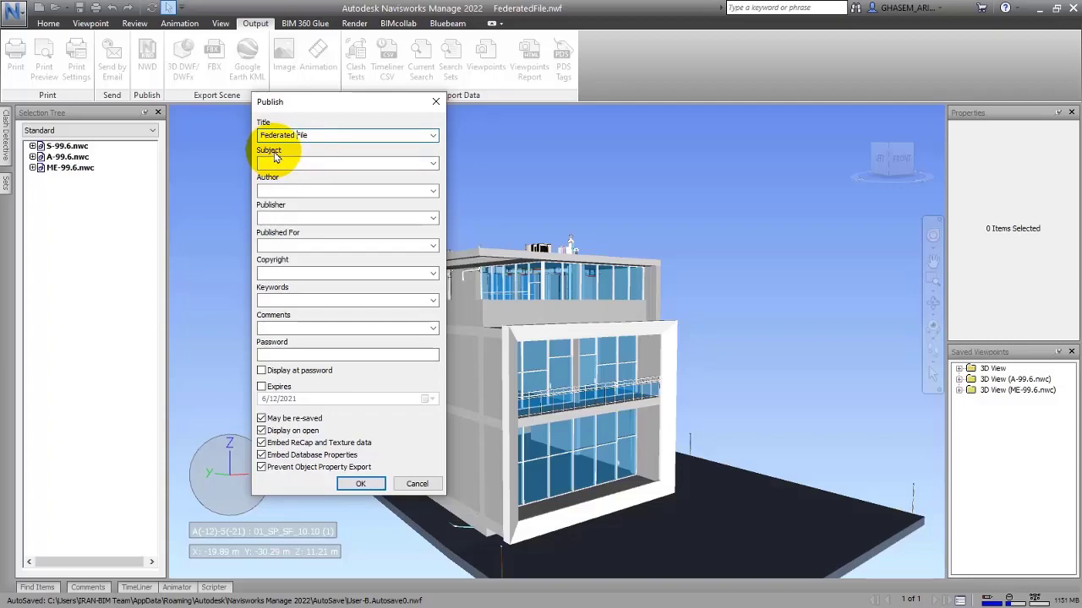
# Step: Set Subject to 'Villa Project', correcting a mistyped letter
pyautogui.click(295, 163)
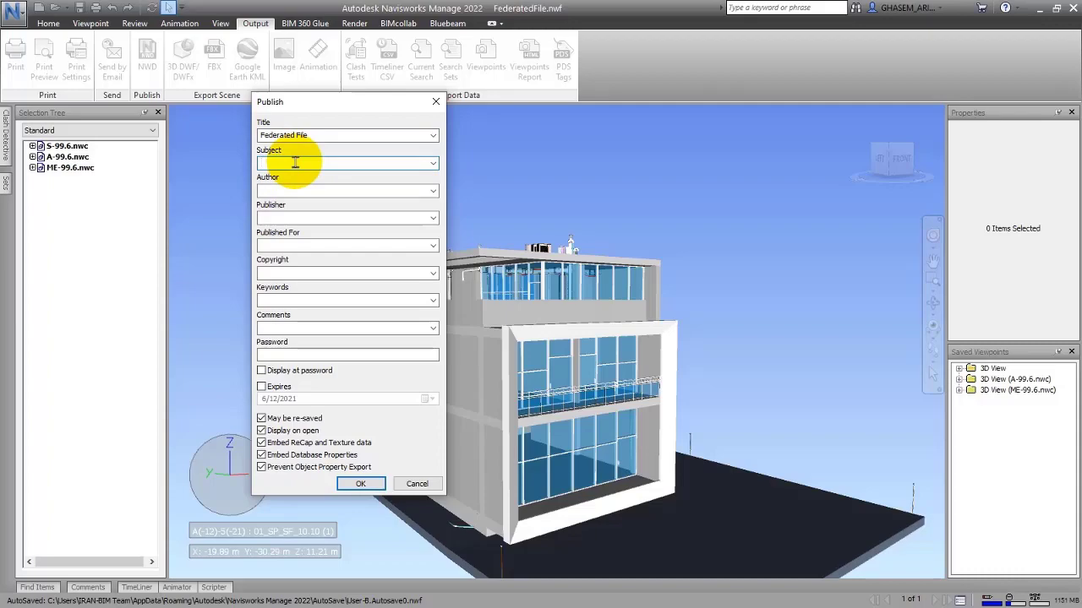
pyautogui.write('W')
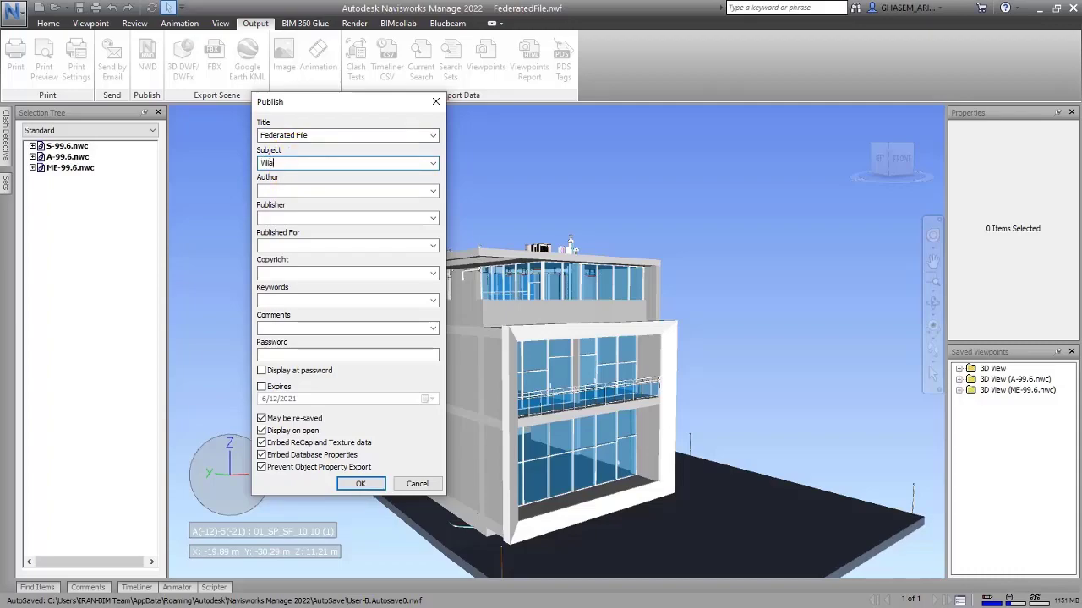
pyautogui.press('BackSpace')
pyautogui.write('Villa Project')
pyautogui.press('Tab')
# Step: Enter 'IRAN-BIm Team' as Author and copy that value for reuse
pyautogui.click(277, 191)
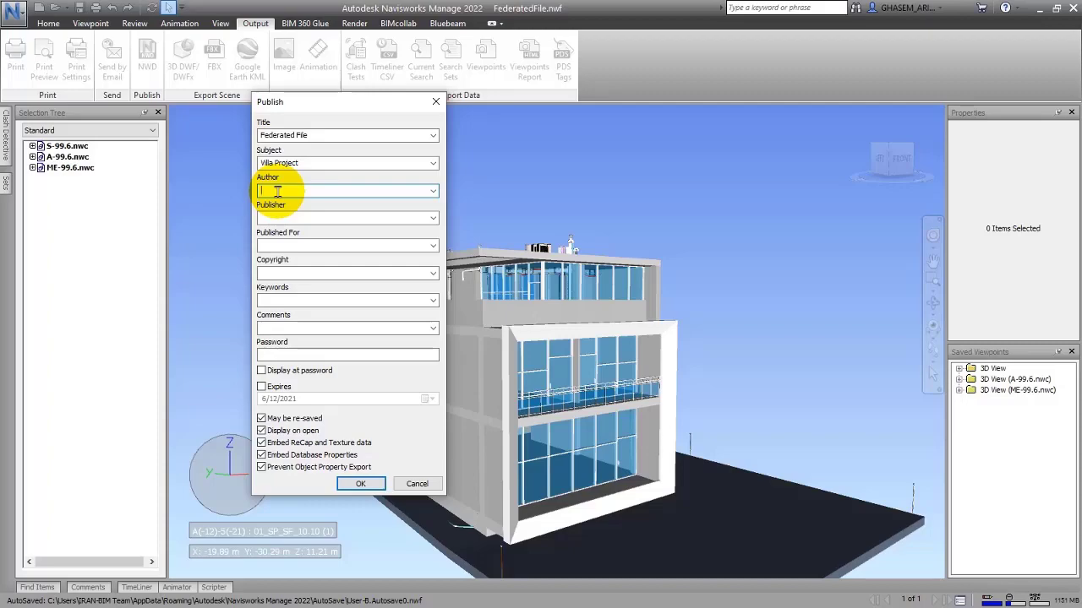
pyautogui.write('IRAN-BIm ')
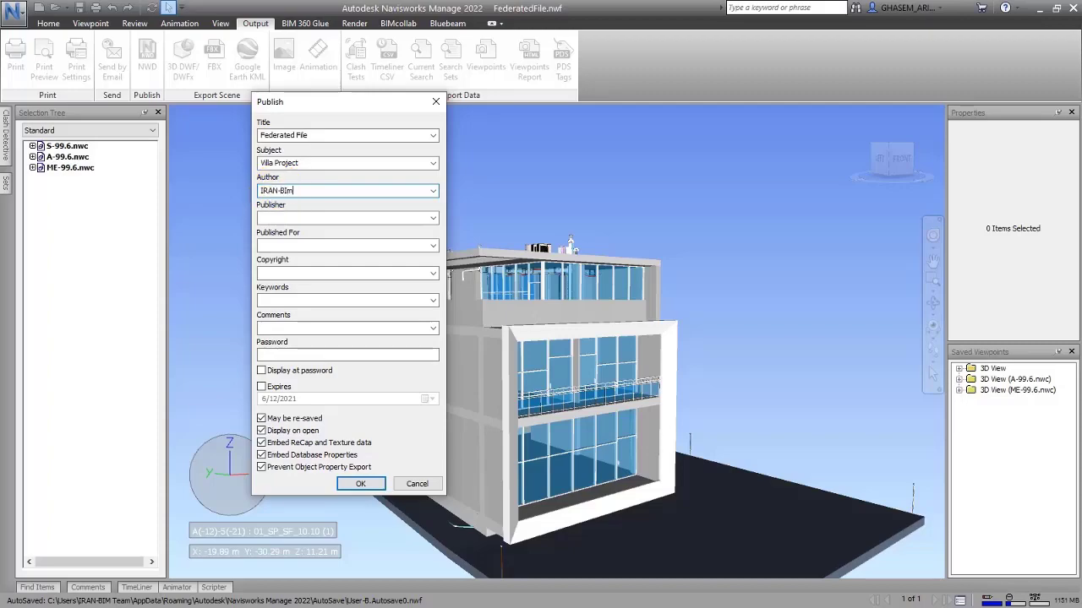
pyautogui.write('Team')
pyautogui.click(283, 218)
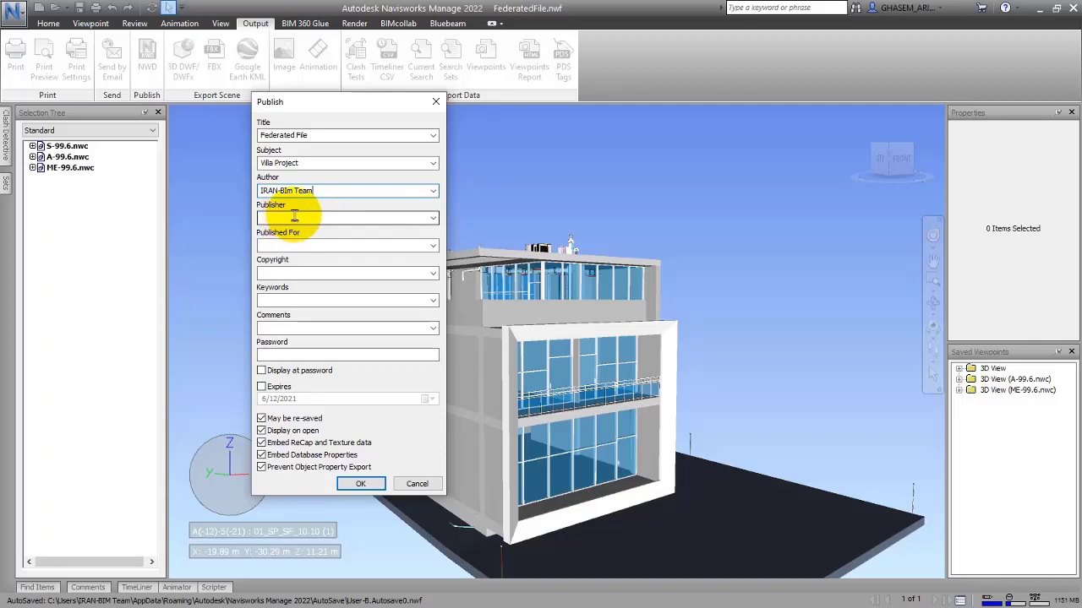
pyautogui.doubleClick(309, 190)
pyautogui.hotkey('ctrl', 'c')
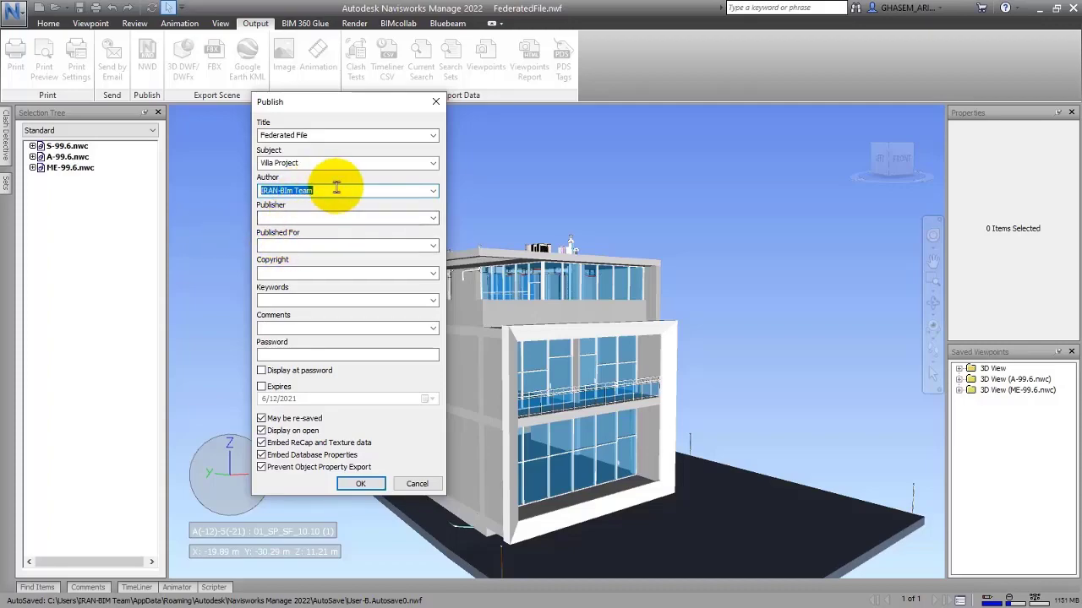
# Step: Paste the team name into the Publisher field
pyautogui.click(294, 217)
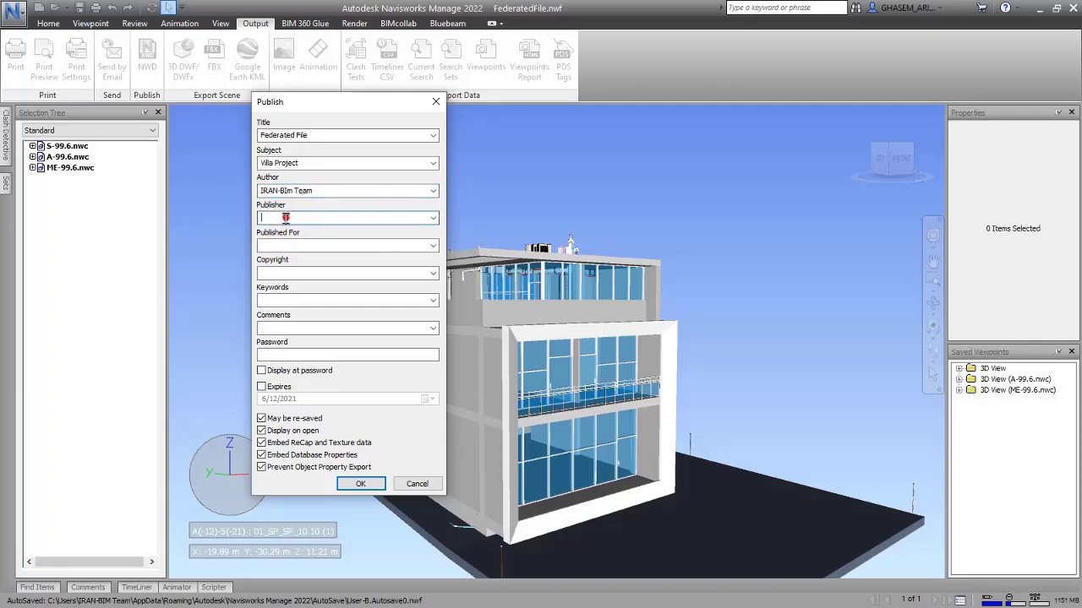
pyautogui.hotkey('ctrl', 'v')
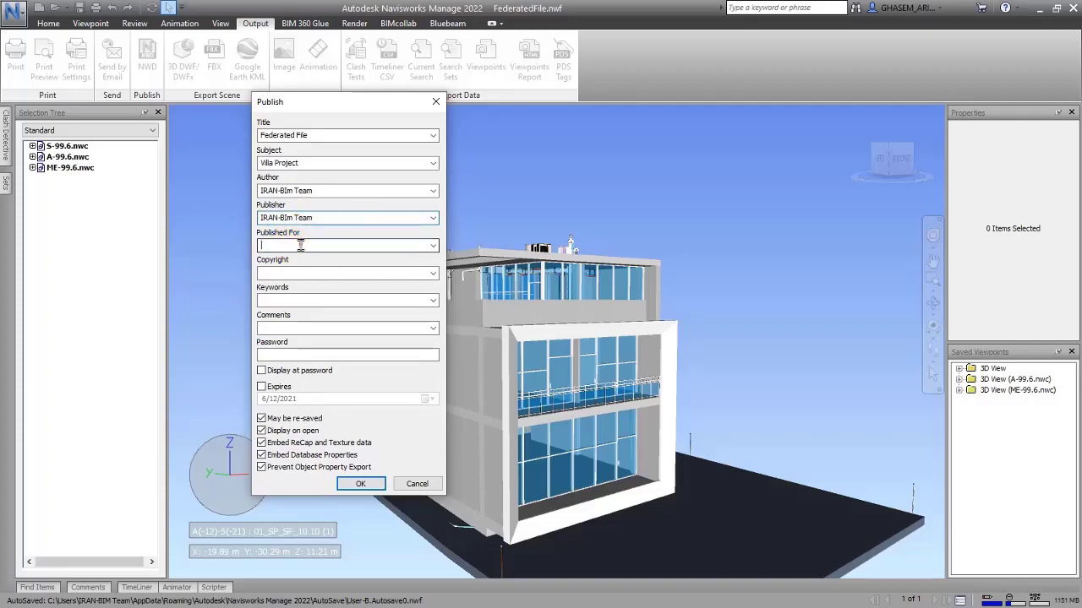
pyautogui.click(298, 245)
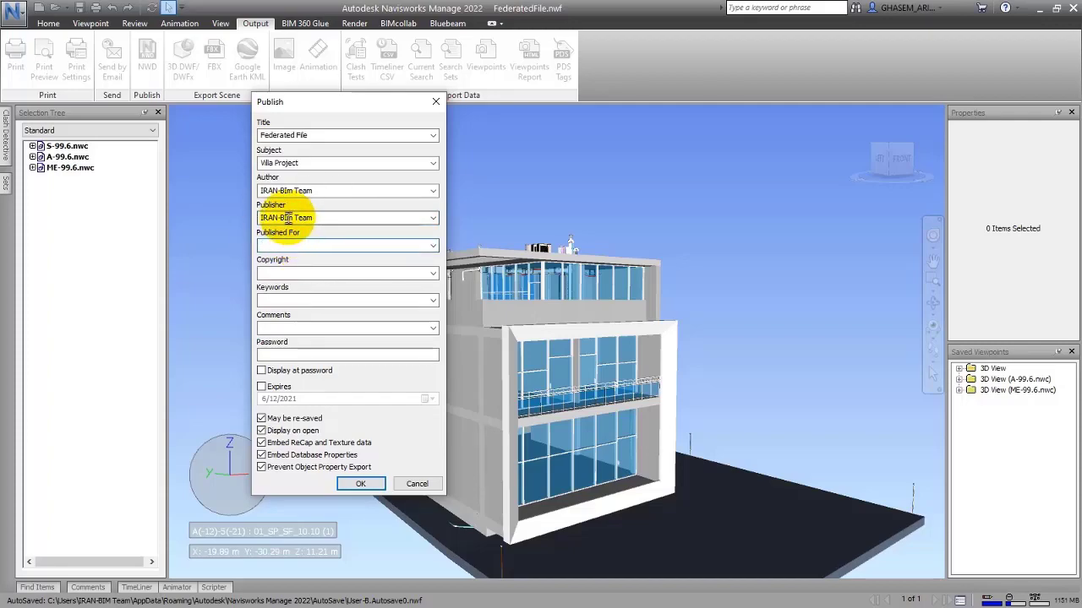
pyautogui.click(288, 217)
pyautogui.click(288, 217)
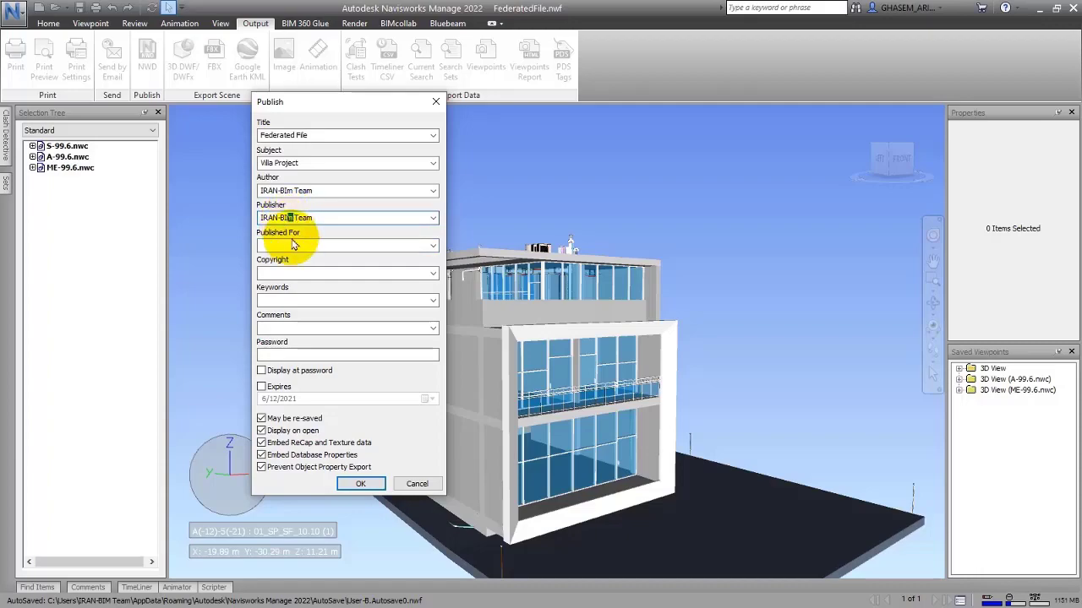
# Step: Correct BIm to BIM in Author and Publisher, and set Published For to 'Autodesk Navisworks Manager'
pyautogui.click(289, 191)
pyautogui.doubleClick(288, 191)
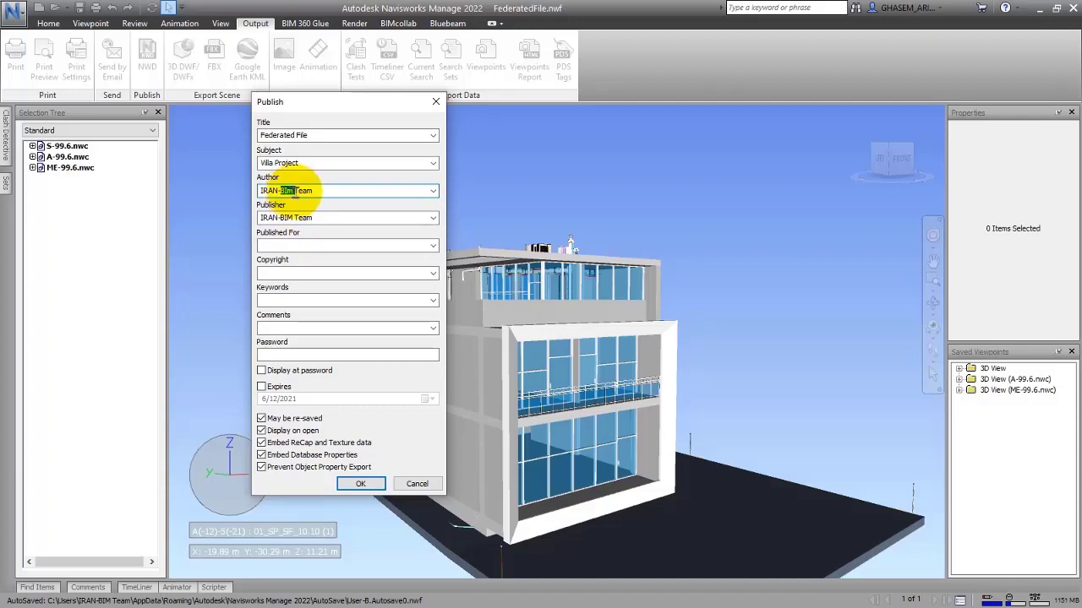
pyautogui.click(318, 217)
pyautogui.write('IRAN-BIM Team')
pyautogui.doubleClick(329, 191)
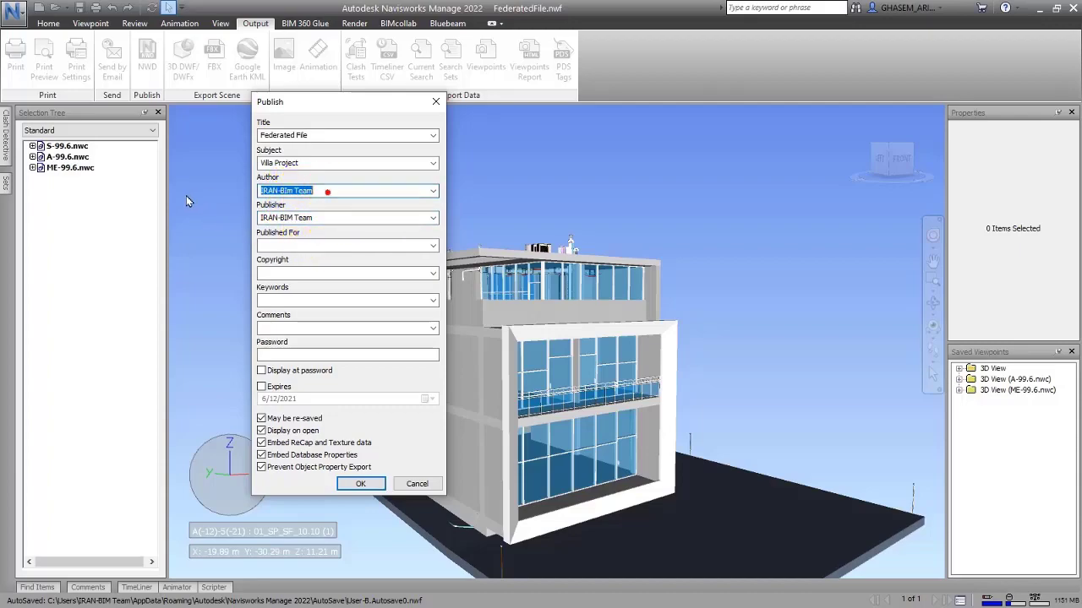
pyautogui.write('IRAN-BIM Team')
pyautogui.click(298, 247)
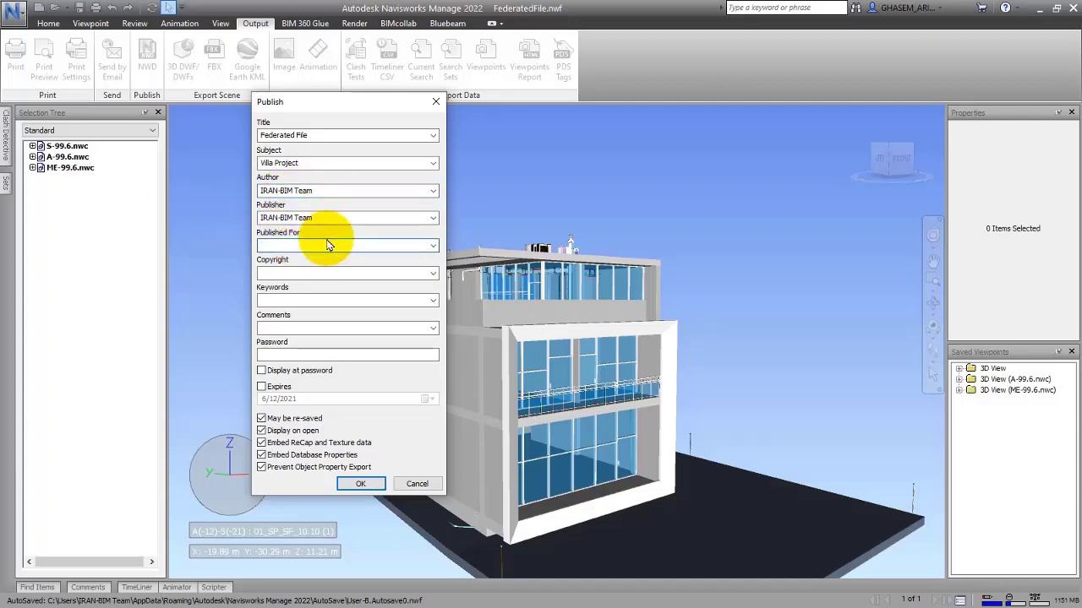
pyautogui.write('Autodesk')
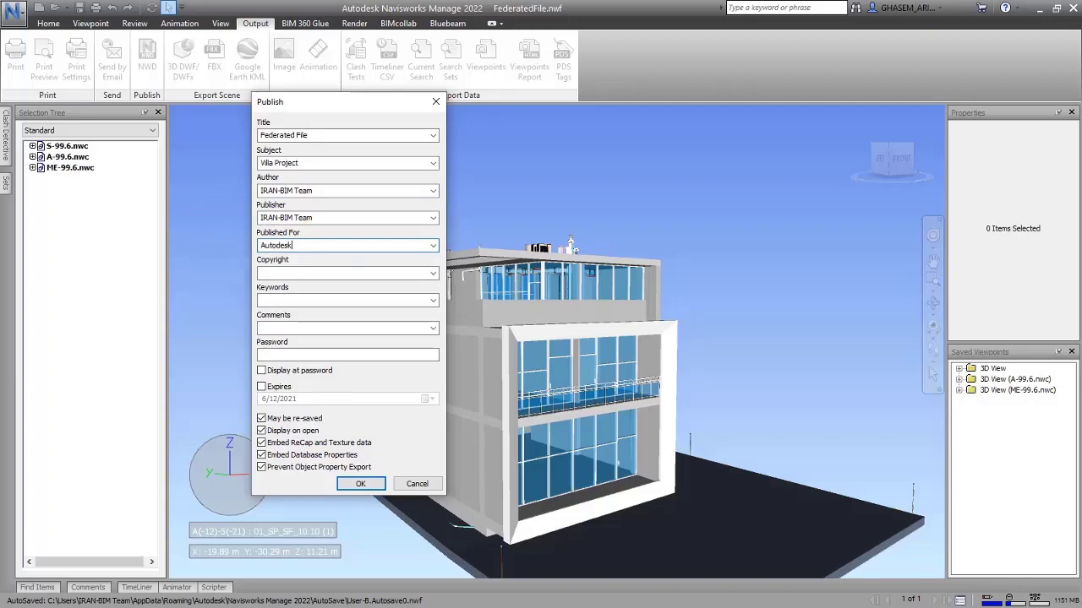
pyautogui.write(' Navisworks Manager')
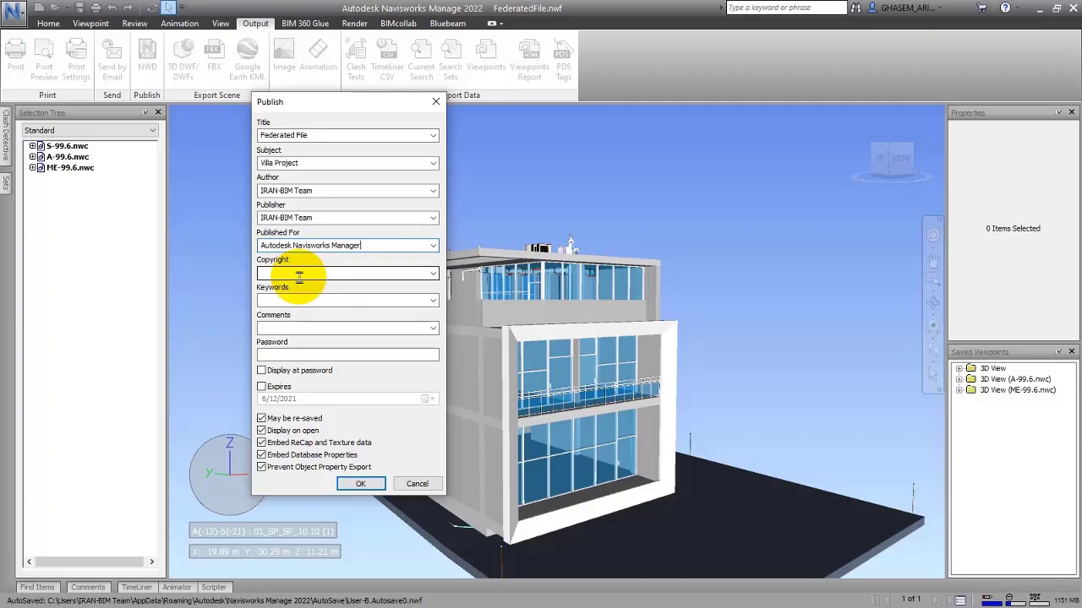
# Step: Set Copyright to 'IRAN-BIM Team' by copying the author value
pyautogui.click(323, 191)
pyautogui.hotkey('ctrl', 'c')
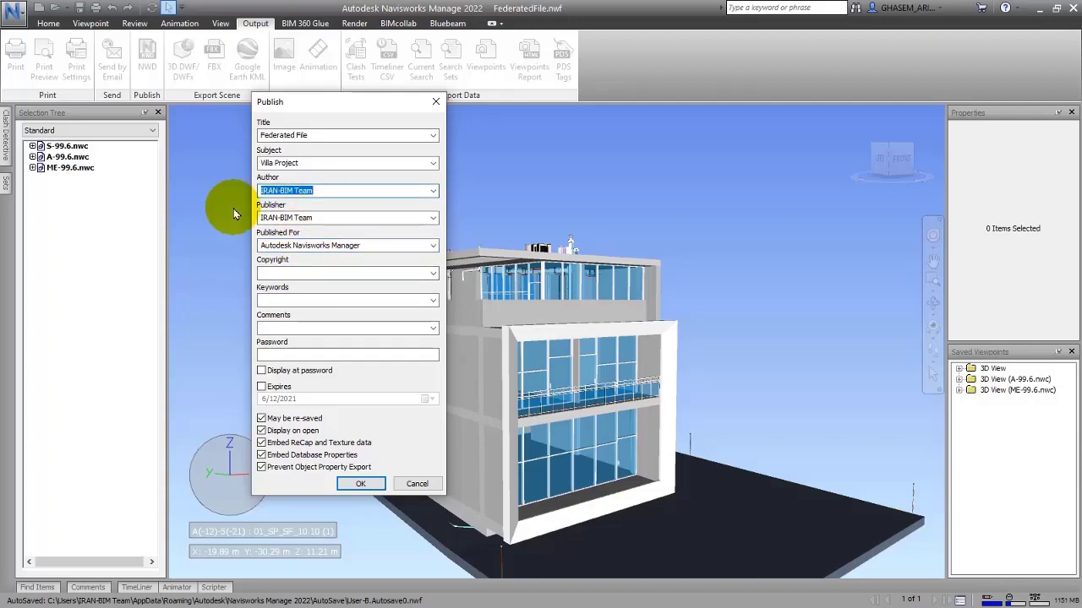
pyautogui.click(408, 274)
pyautogui.hotkey('ctrl', 'v')
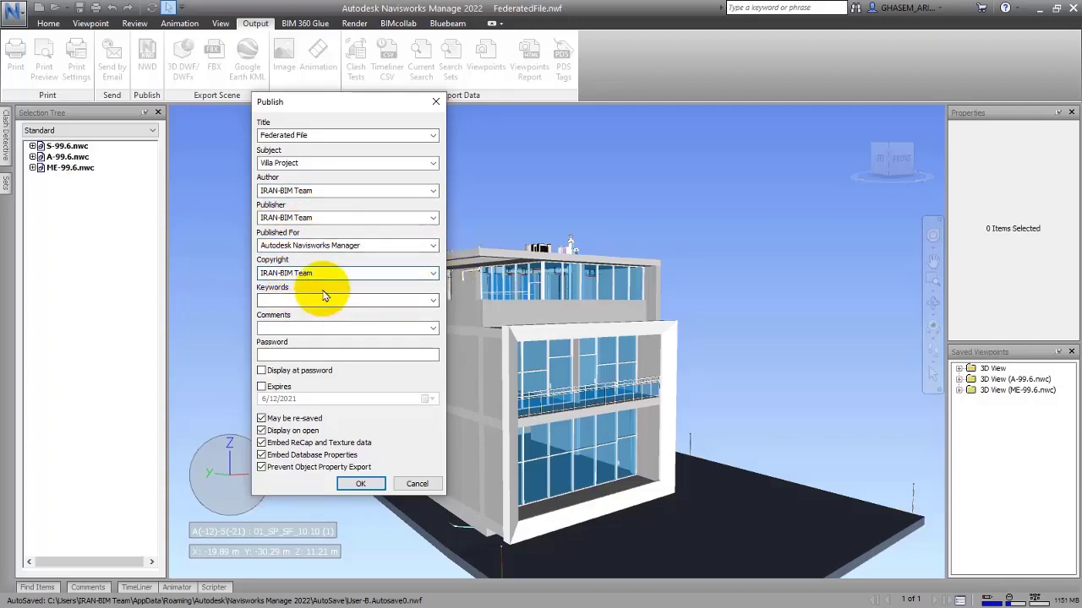
# Step: Fill Keywords with 'BIM, IRAN-BIM Team, Villa'
pyautogui.click(313, 300)
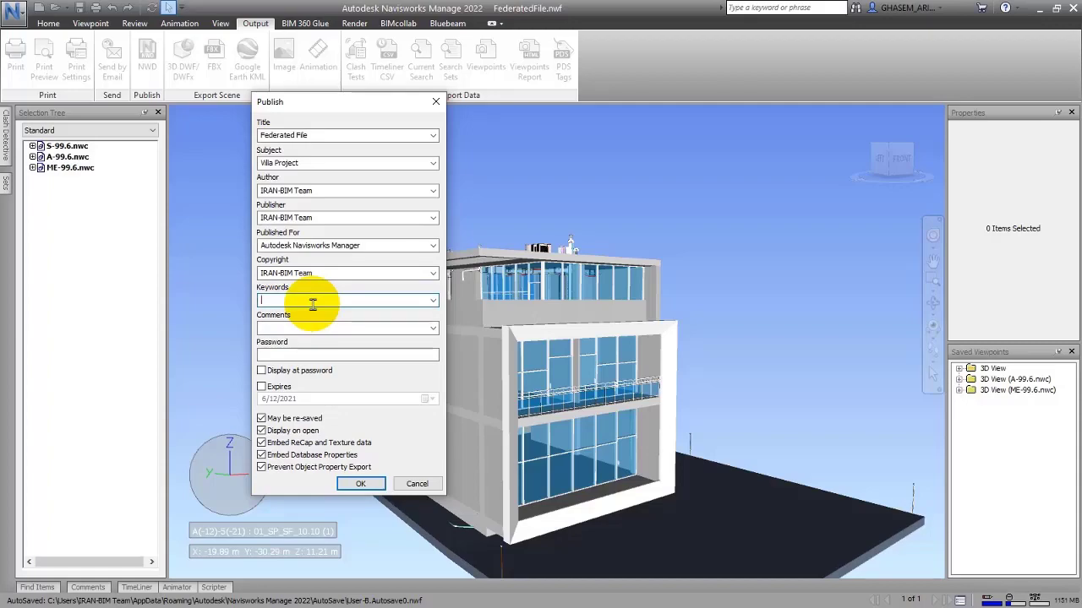
pyautogui.write('BIM')
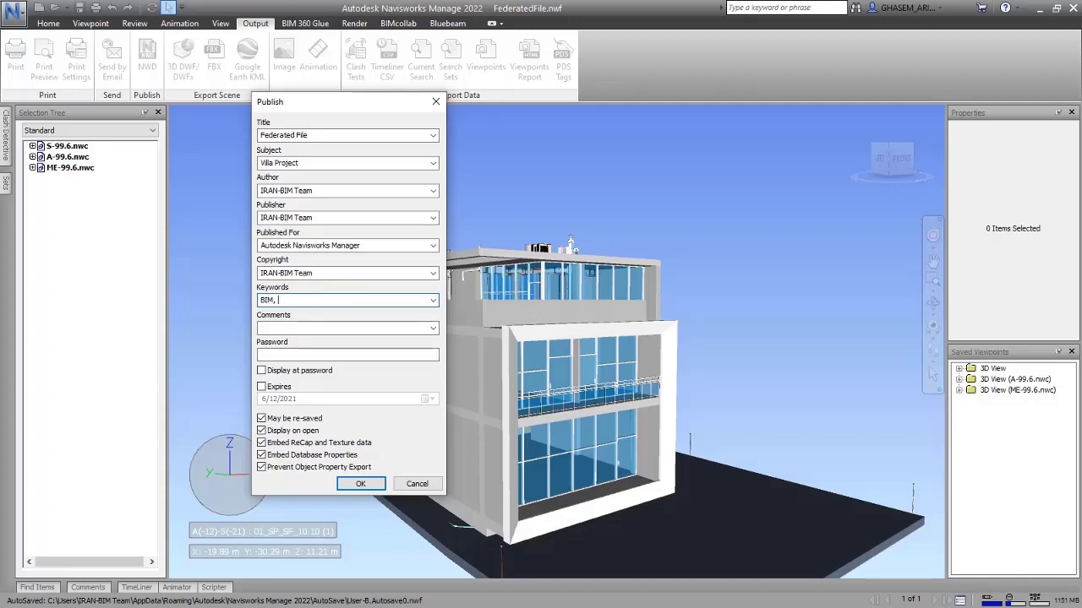
pyautogui.write(',')
pyautogui.hotkey('ctrl', 'v')
pyautogui.write(', Villa')
# Step: Write the Persian comment saying the file reached the advanced clash-review stage, fixing its typos
pyautogui.click(330, 328)
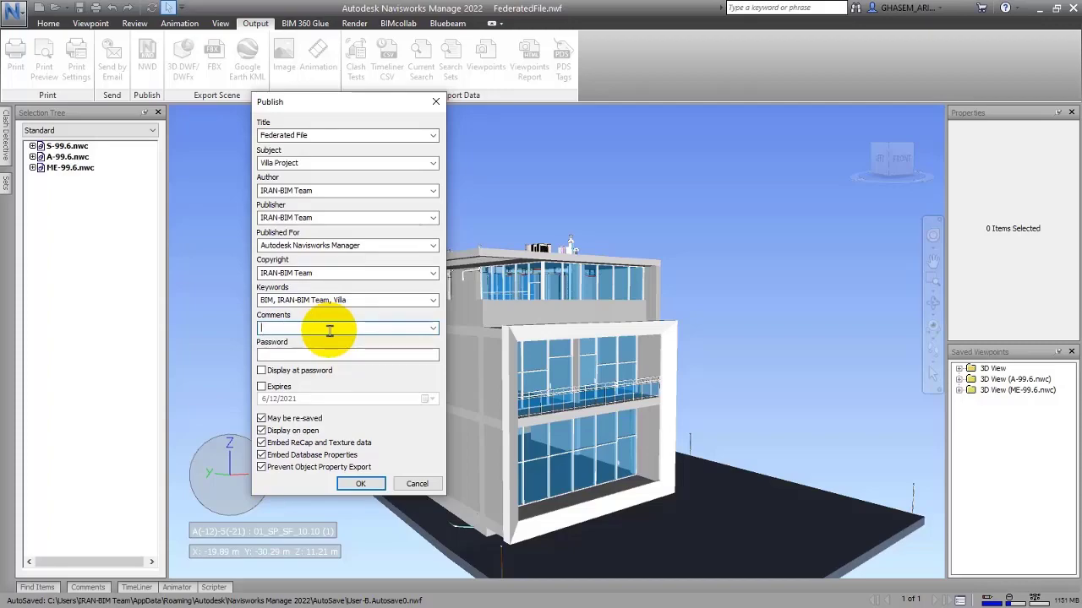
pyautogui.write('فایل')
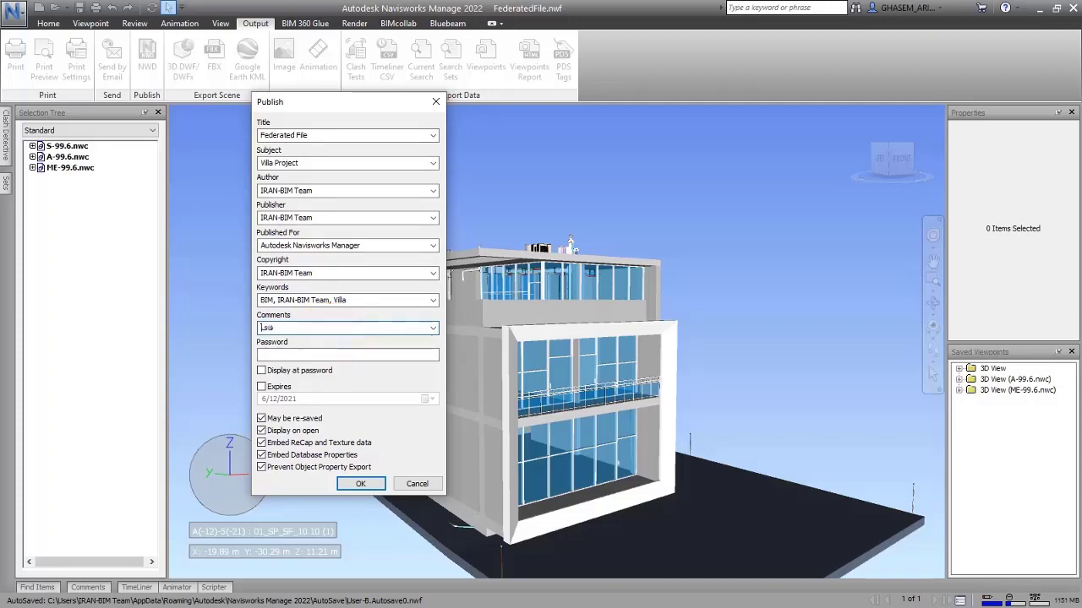
pyautogui.write(' موجود تا مرحله بررسی کاردن تداخلات')
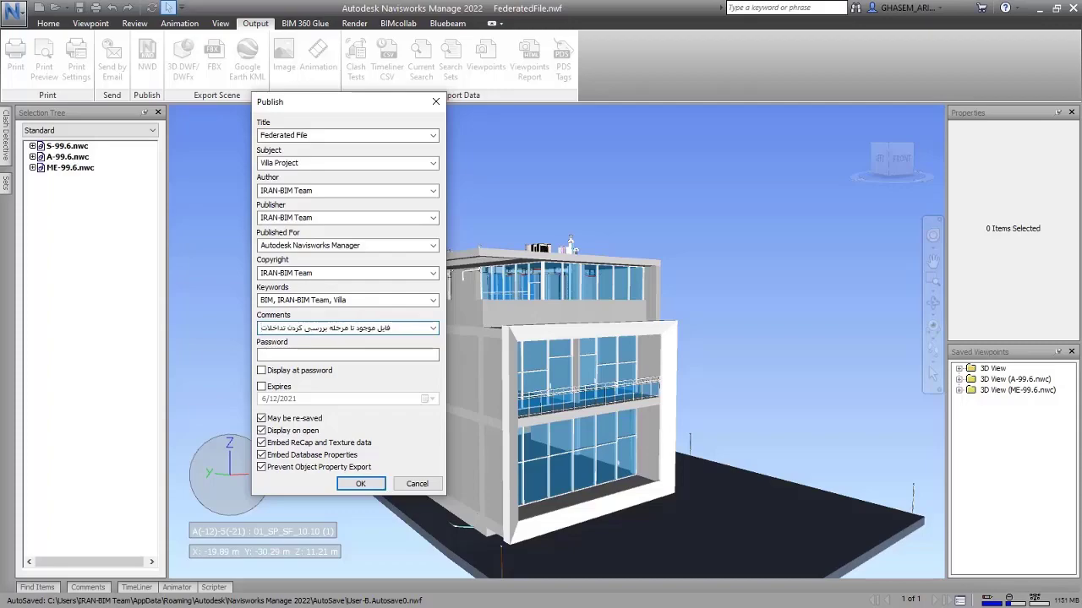
pyautogui.write(' پیشرفته ب')
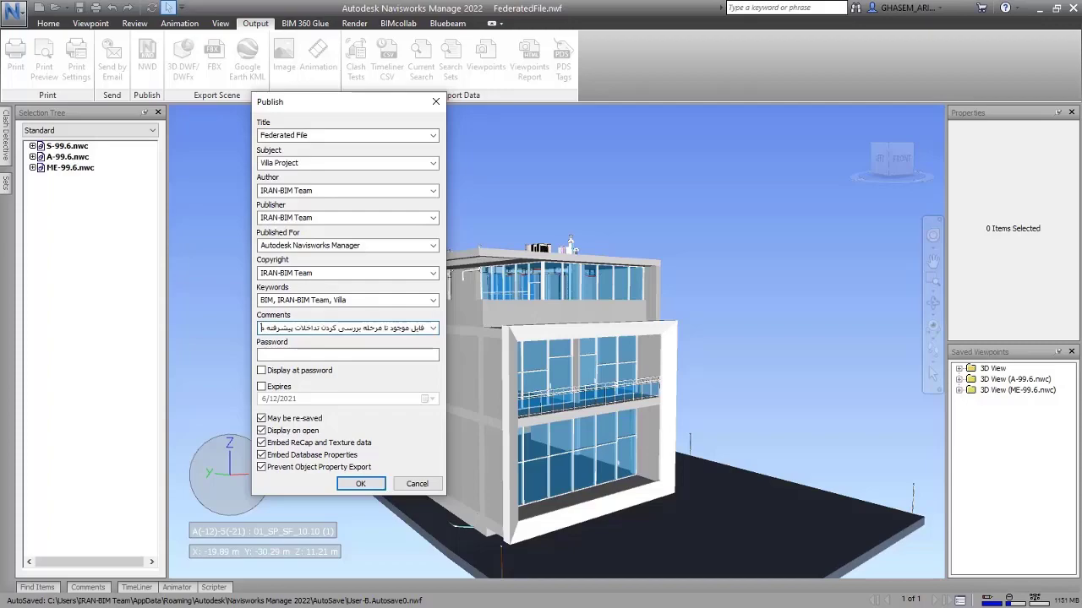
pyautogui.press('BackSpace')
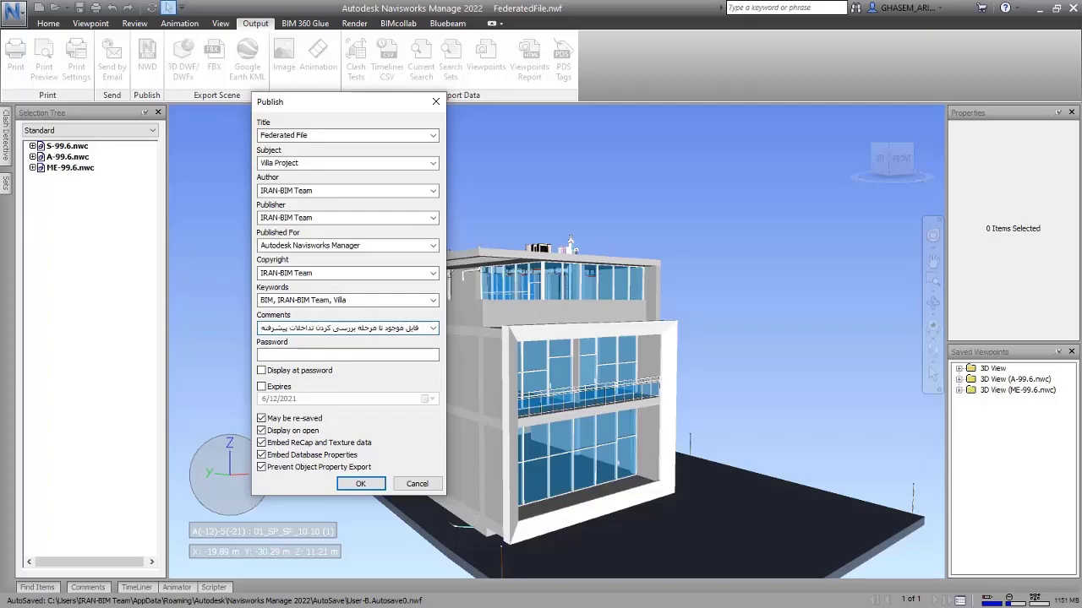
pyautogui.write('ب')
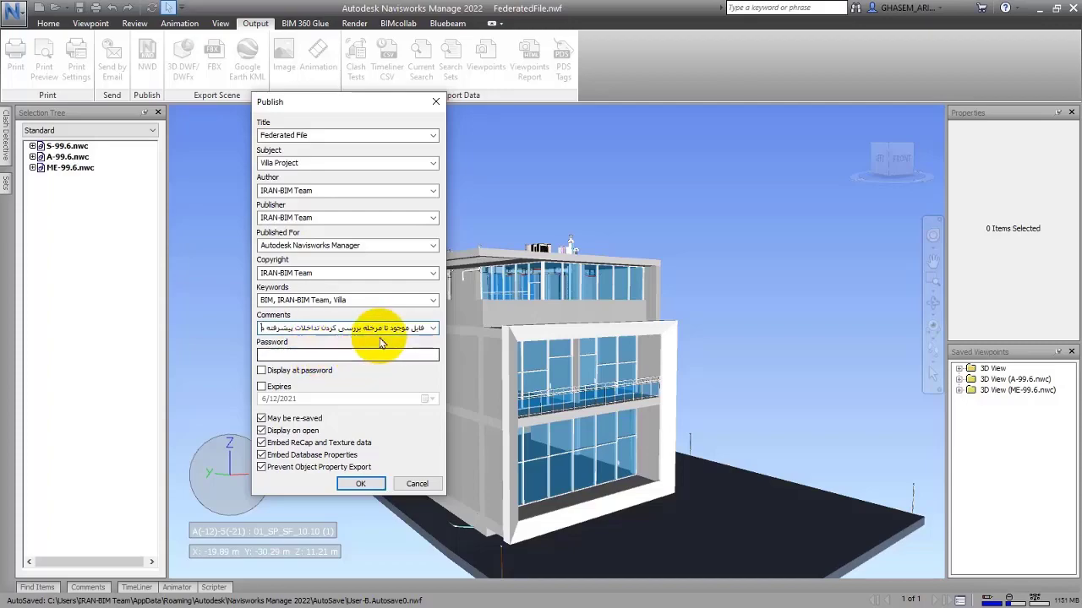
pyautogui.doubleClick(397, 331)
pyautogui.press('BackSpace')
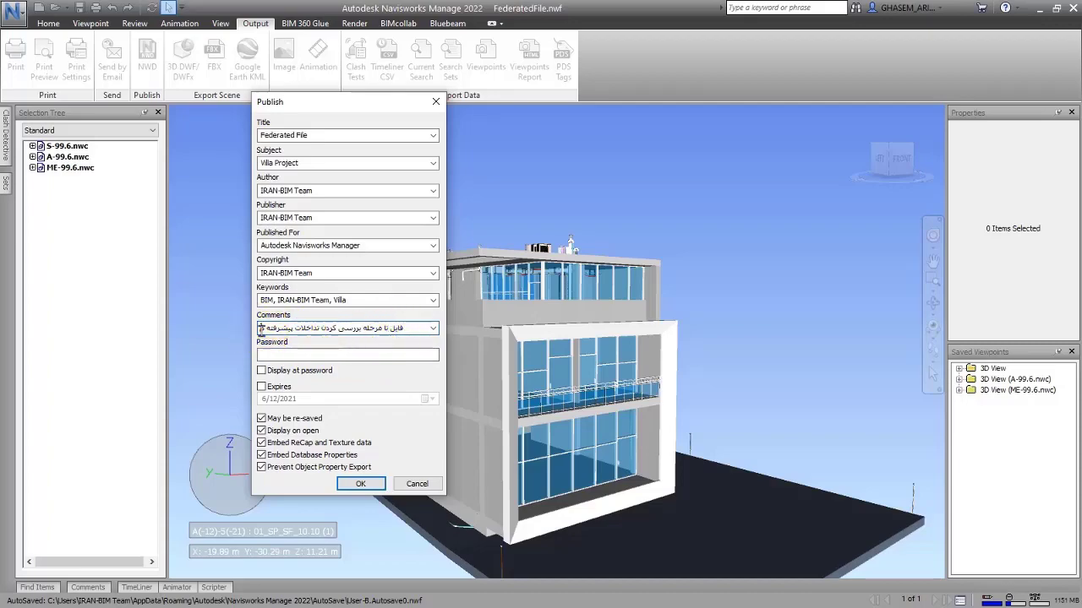
pyautogui.write('رد')
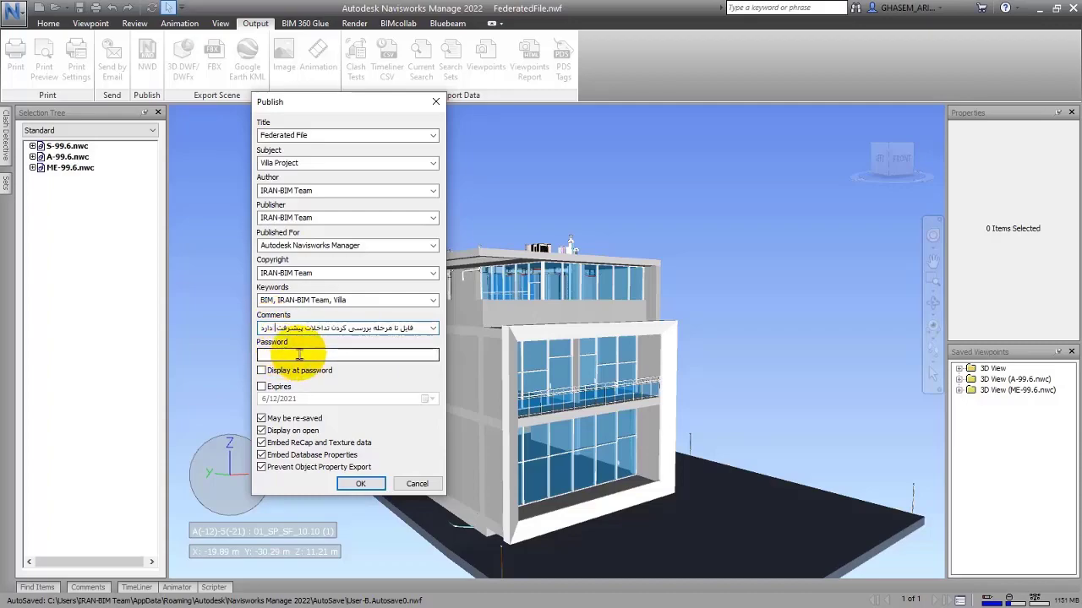
pyautogui.click(289, 354)
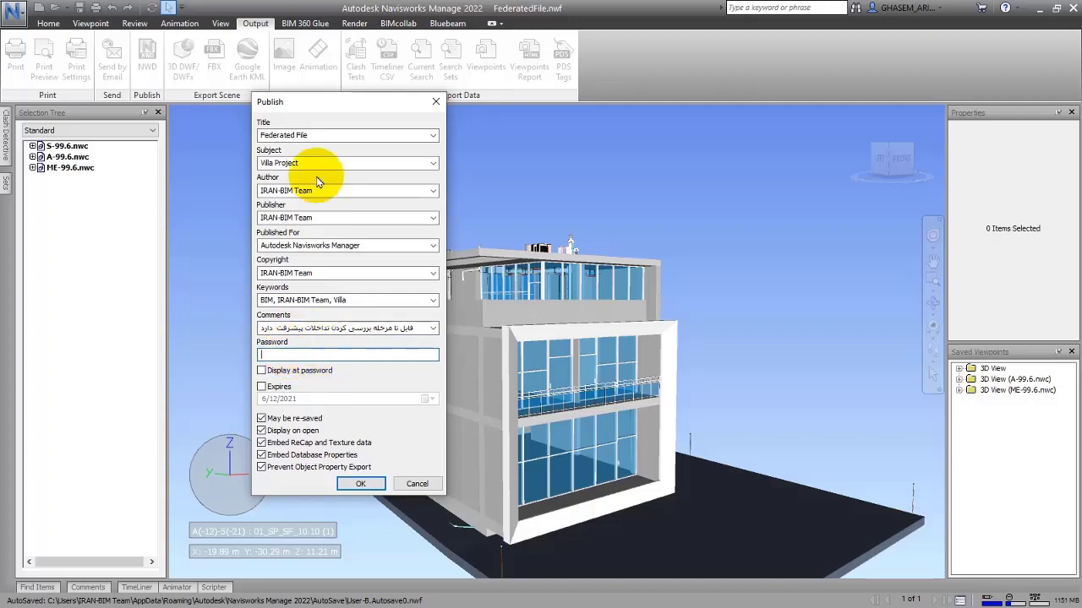
# Step: Enter the file password in the Password field
pyautogui.moveTo(307, 99)
pyautogui.mouseDown()
pyautogui.moveTo(334, 95)
pyautogui.moveTo(321, 87)
pyautogui.mouseUp()
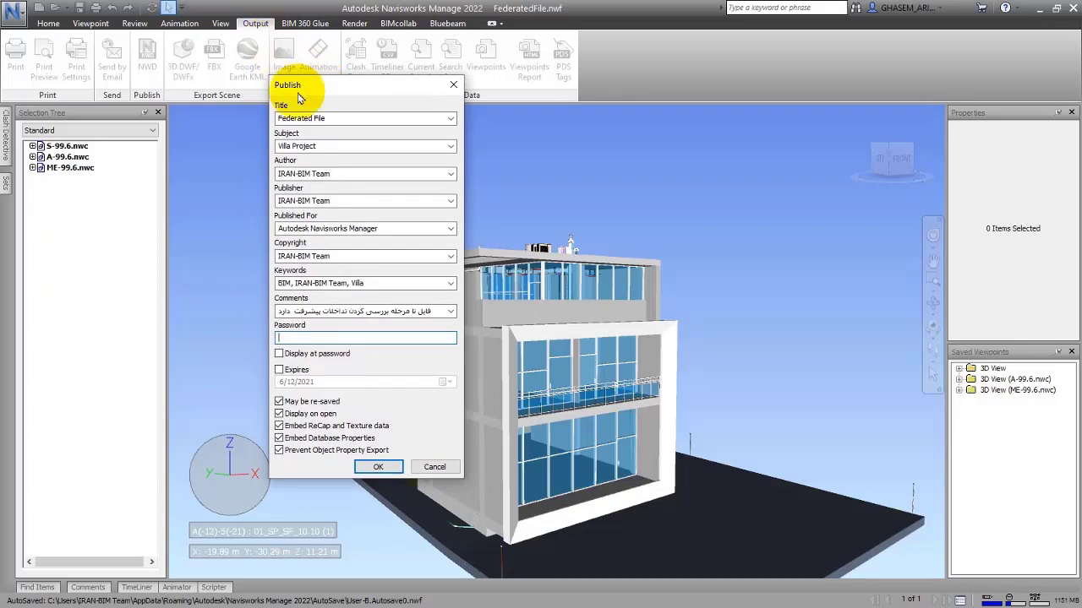
pyautogui.moveTo(311, 86); pyautogui.dragTo(290, 82)
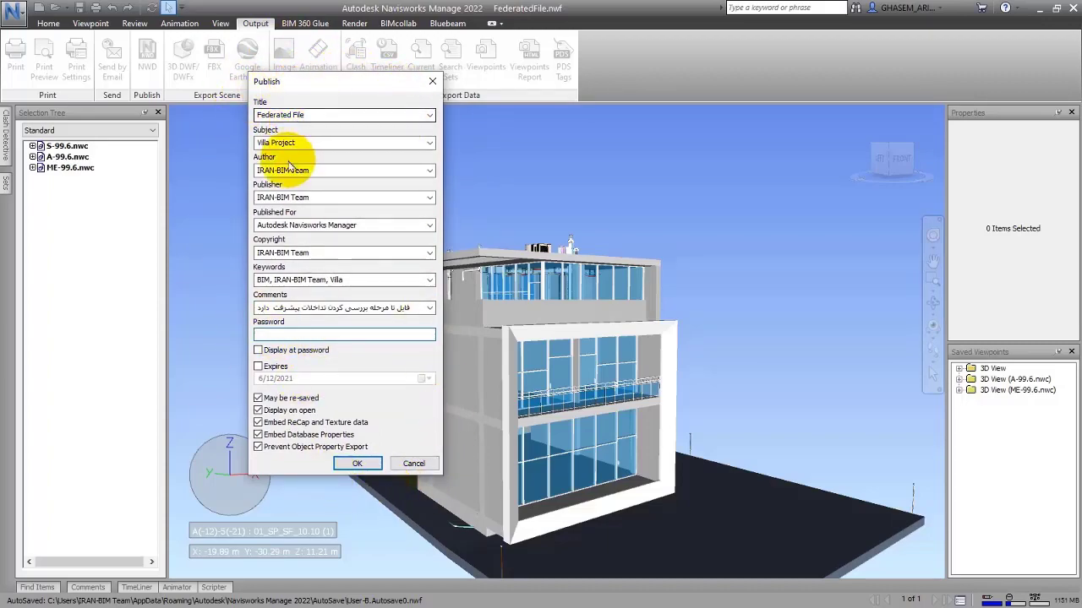
pyautogui.click(280, 333)
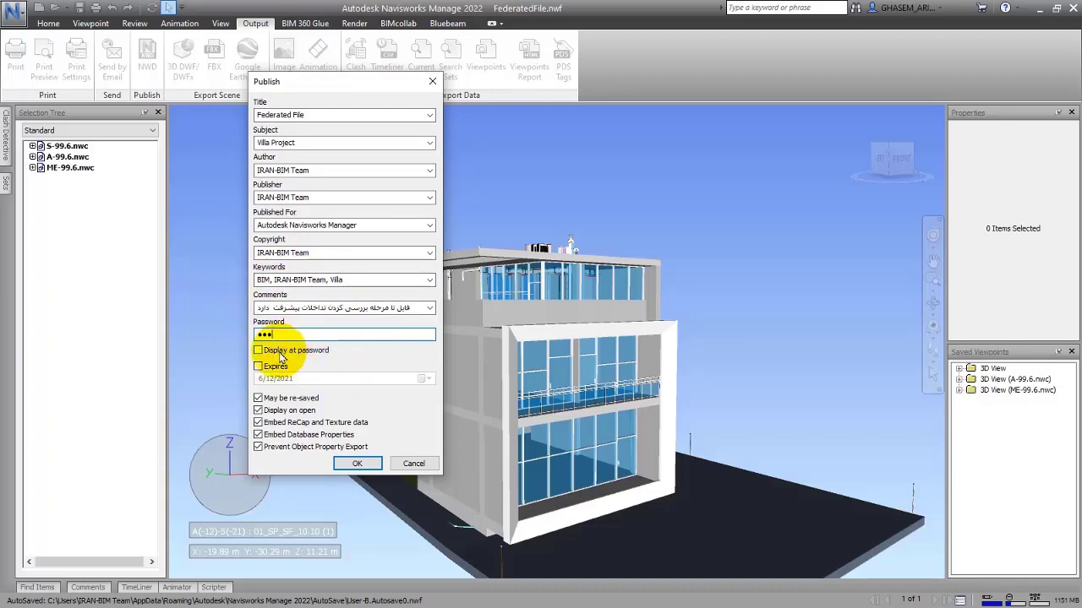
pyautogui.click(278, 349)
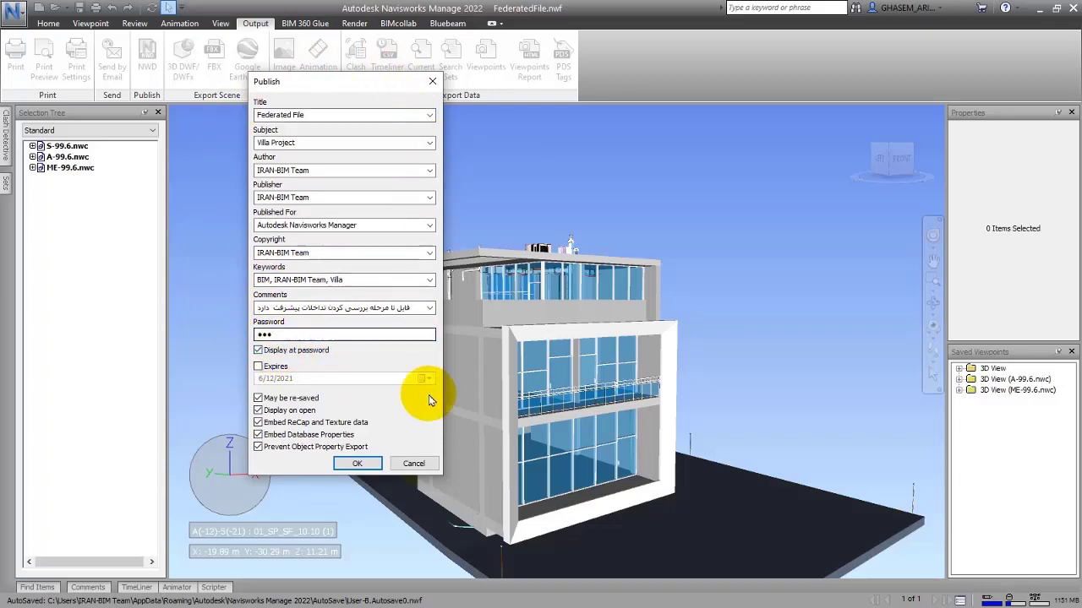
pyautogui.click(274, 350)
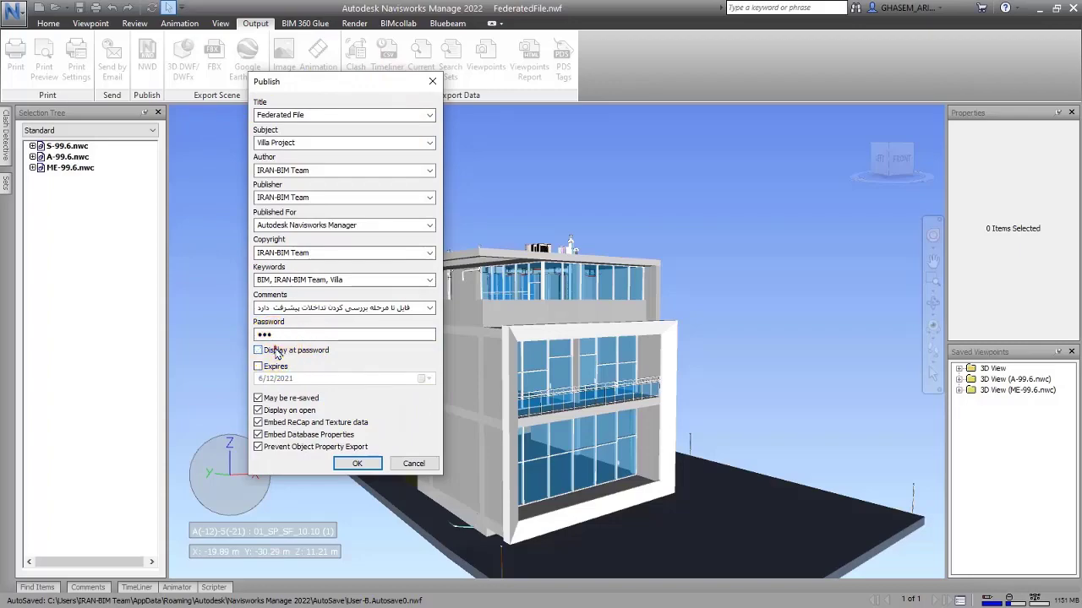
pyautogui.doubleClick(275, 335)
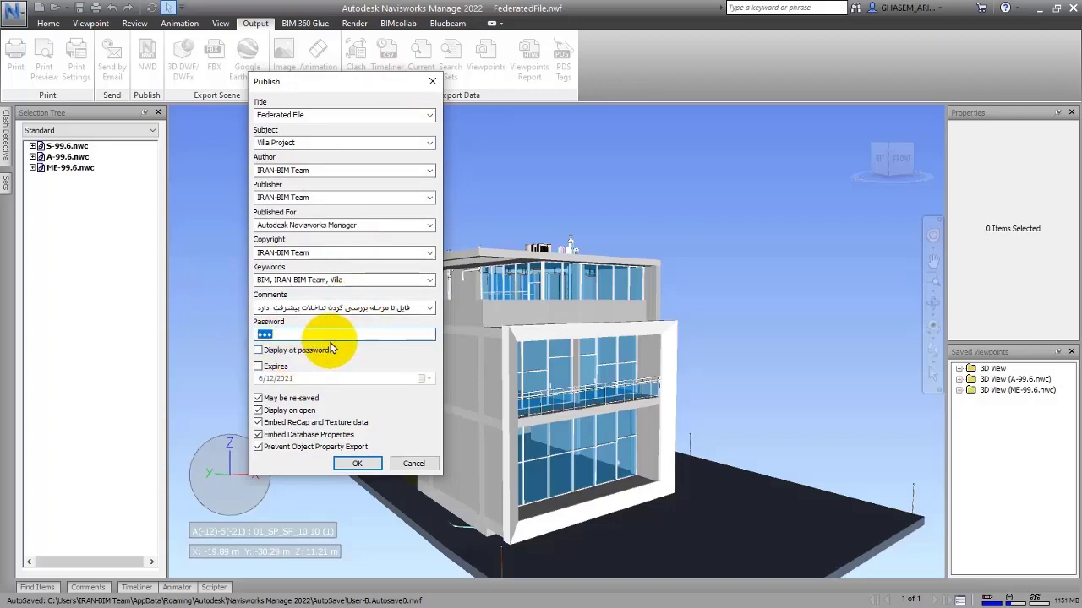
# Step: Enable Display at Password and turn on expiry with the date 6/12/2021
pyautogui.moveTo(308, 90); pyautogui.dragTo(337, 69)
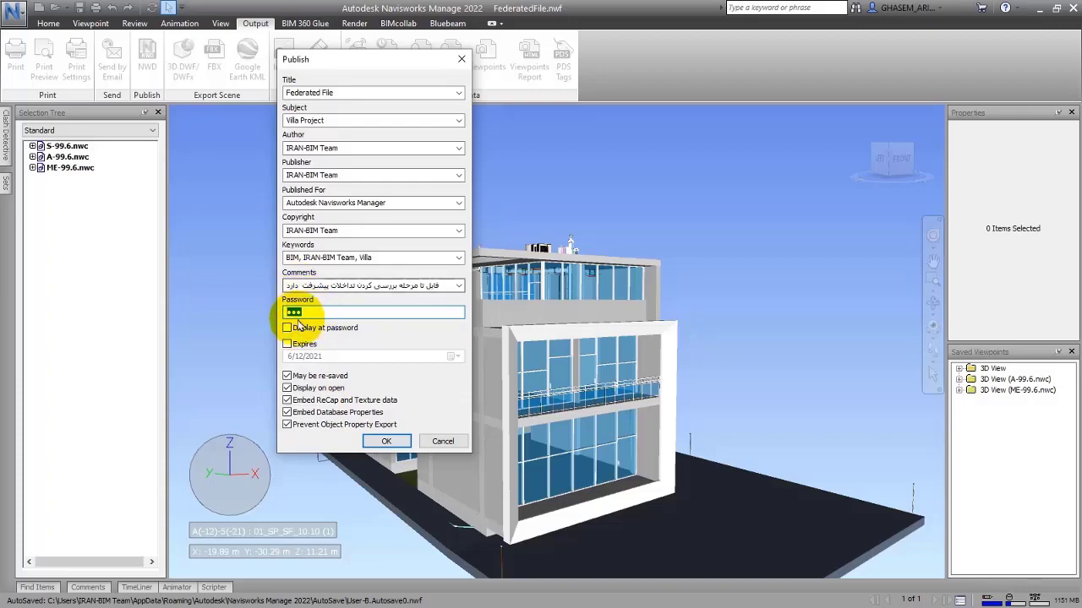
pyautogui.click(306, 314)
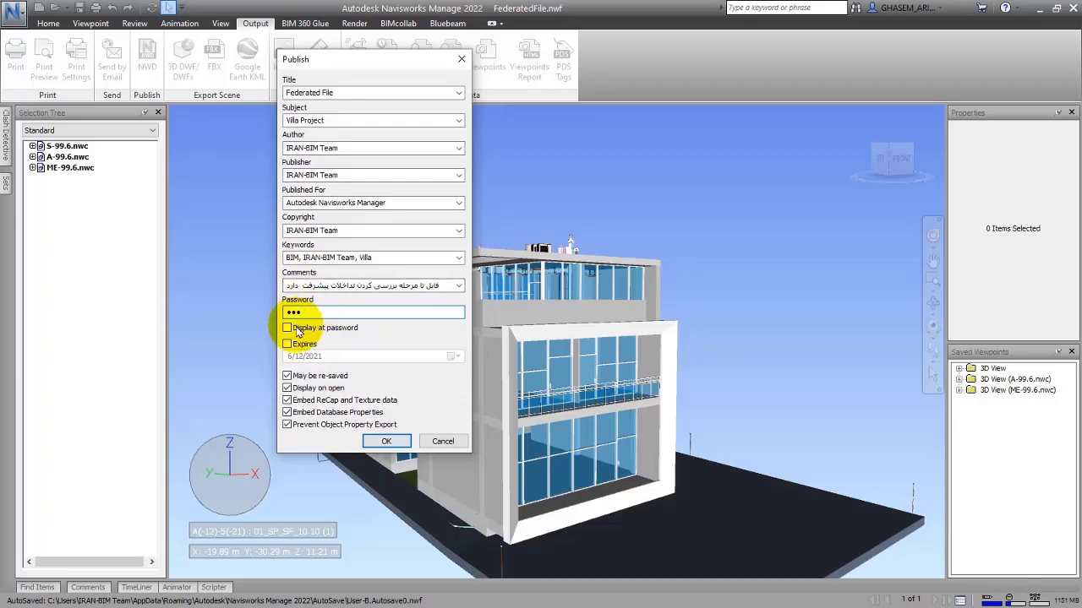
pyautogui.click(289, 328)
pyautogui.click(320, 314)
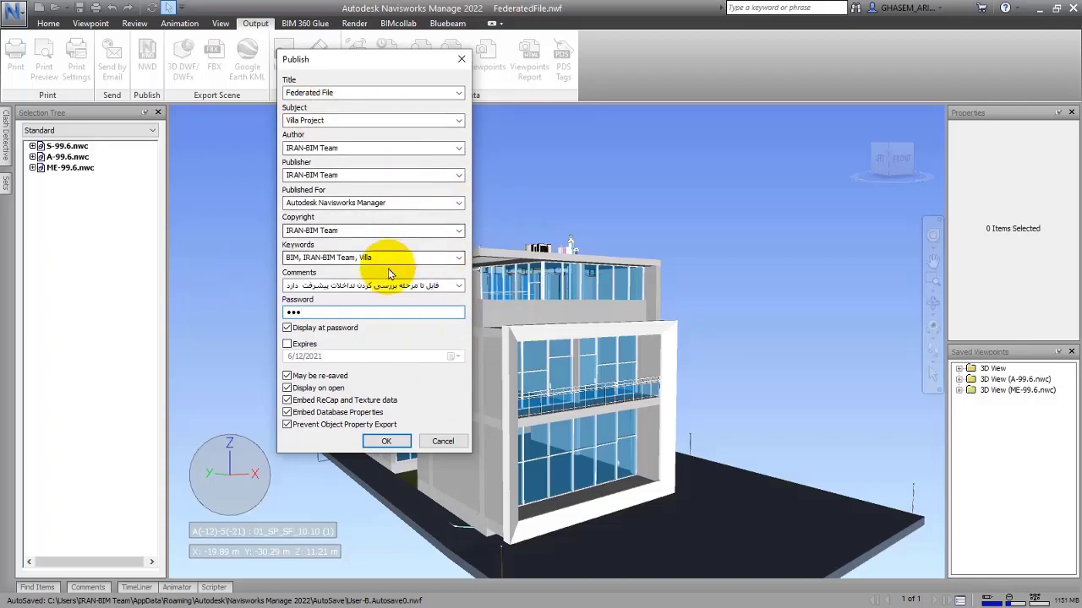
pyautogui.click(297, 349)
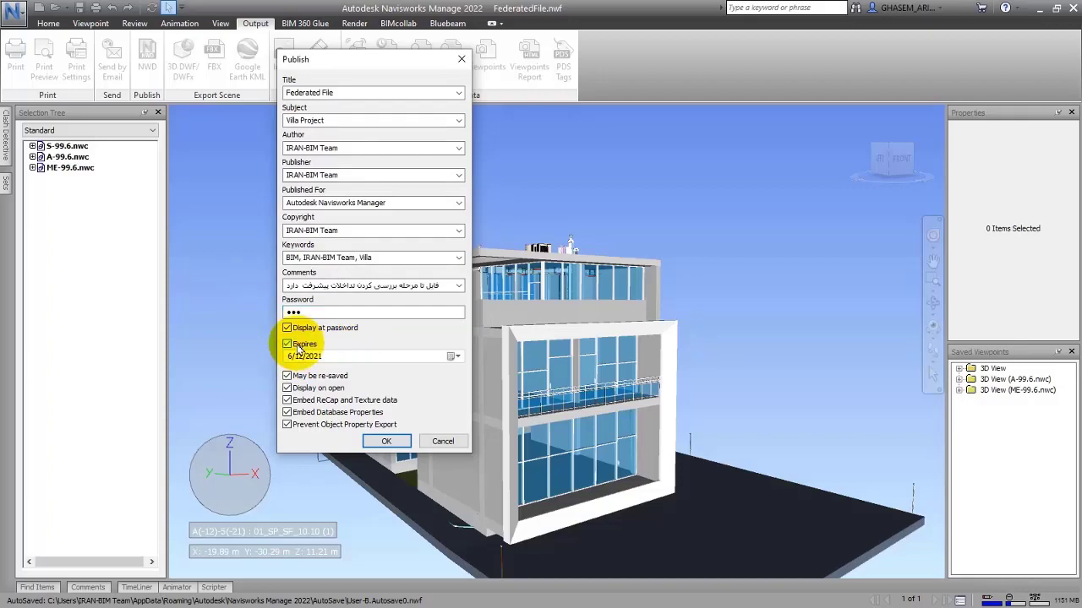
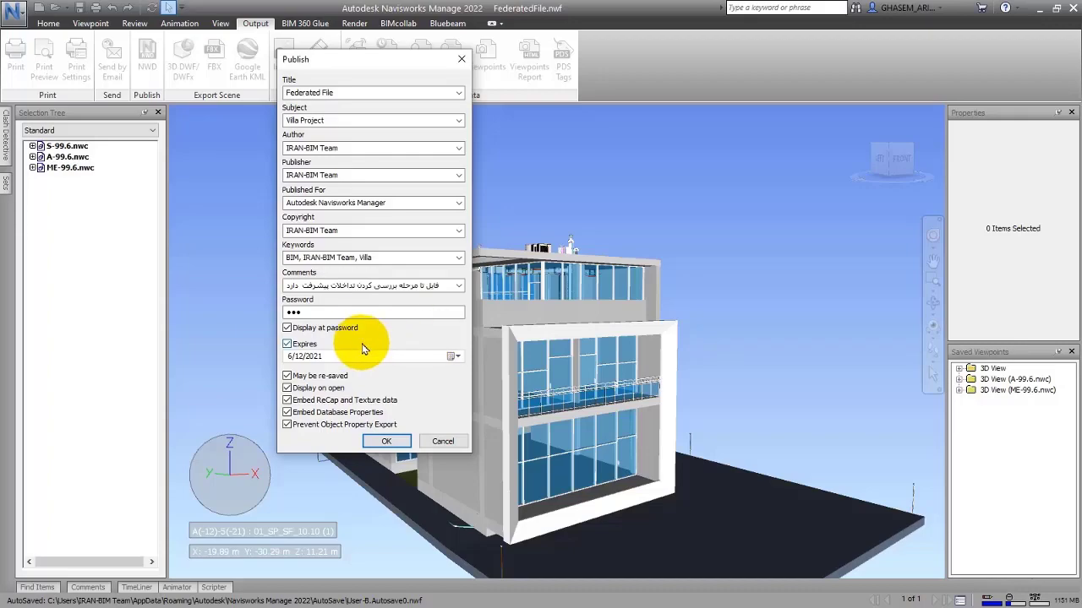
# Step: Untick Expires so the published file never expires, keeping May be re-saved enabled
pyautogui.click(315, 312)
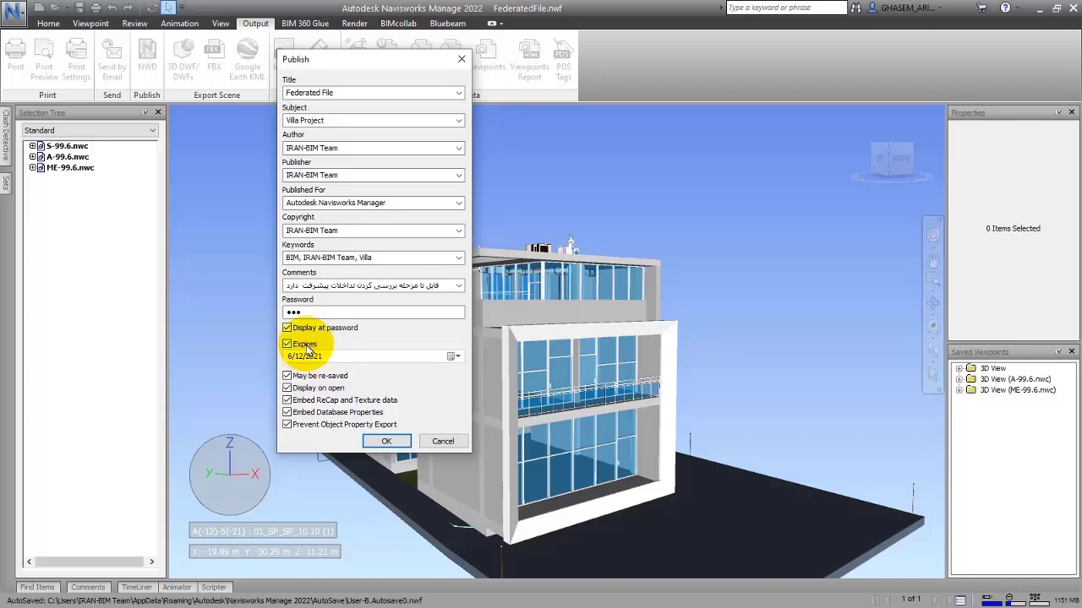
pyautogui.click(308, 349)
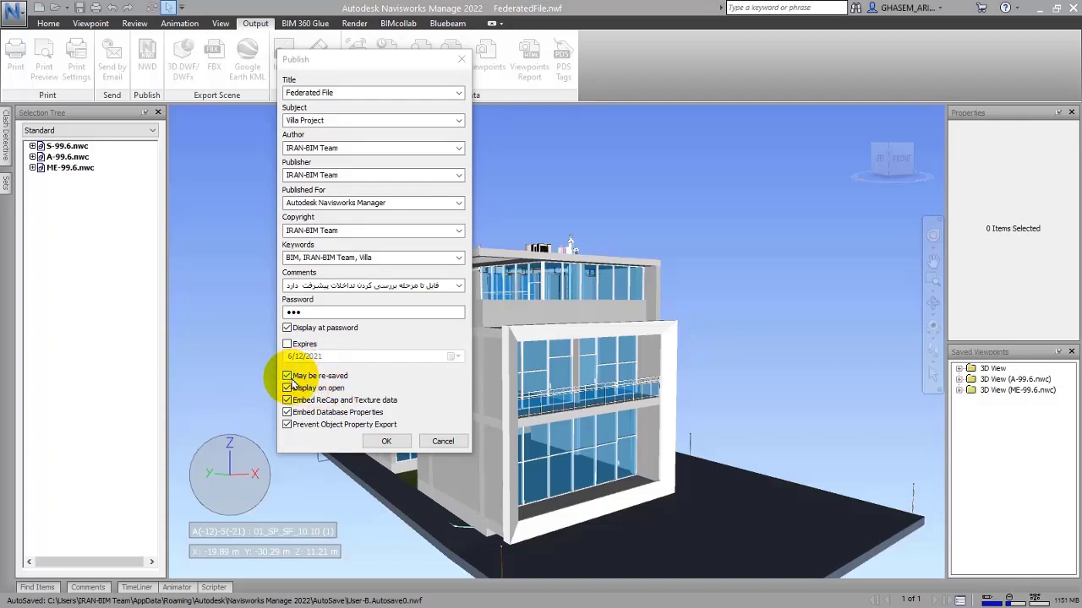
pyautogui.click(289, 378)
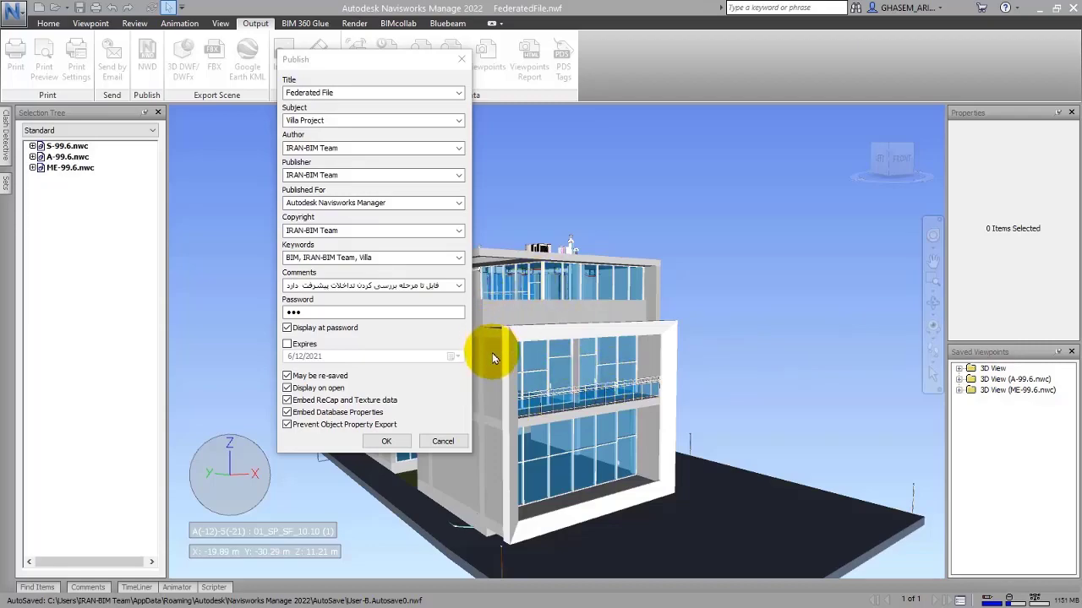
pyautogui.click(298, 377)
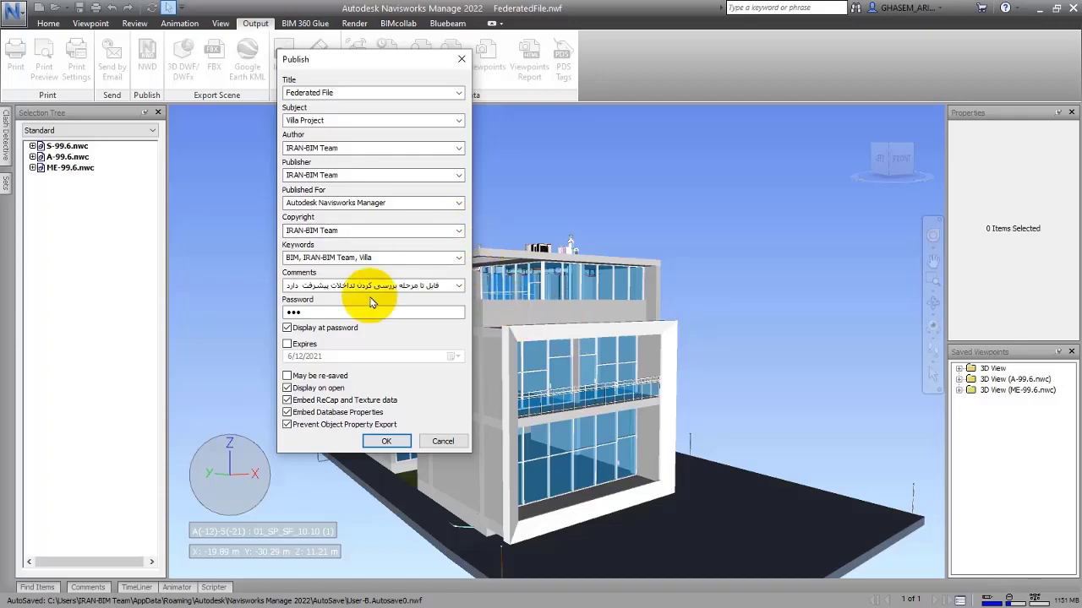
pyautogui.click(299, 376)
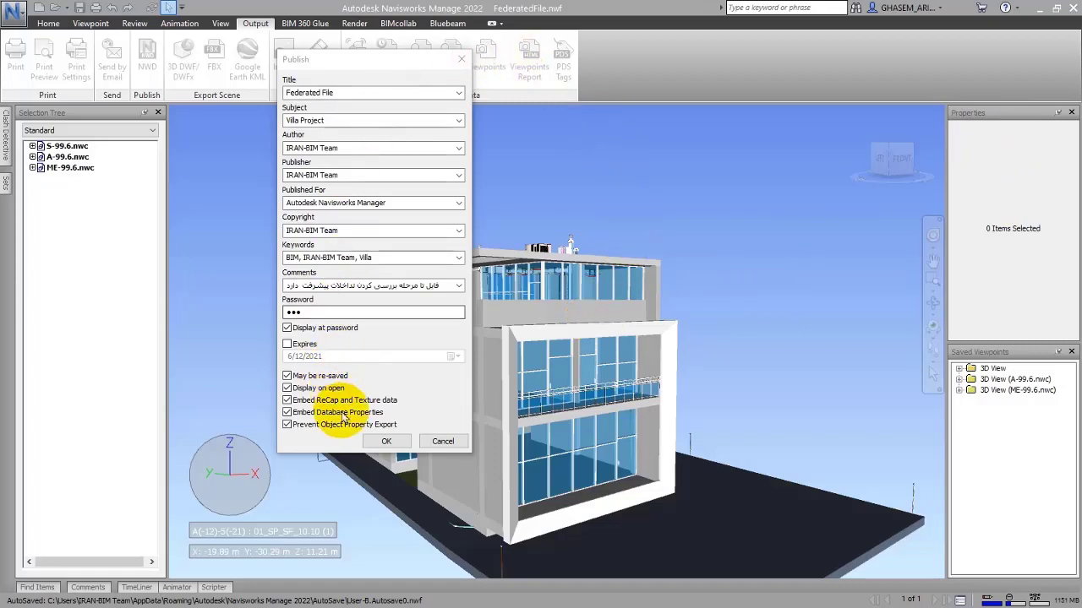
# Step: Accept the publish settings and confirm the password in the Confirm Password dialog
pyautogui.click(386, 442)
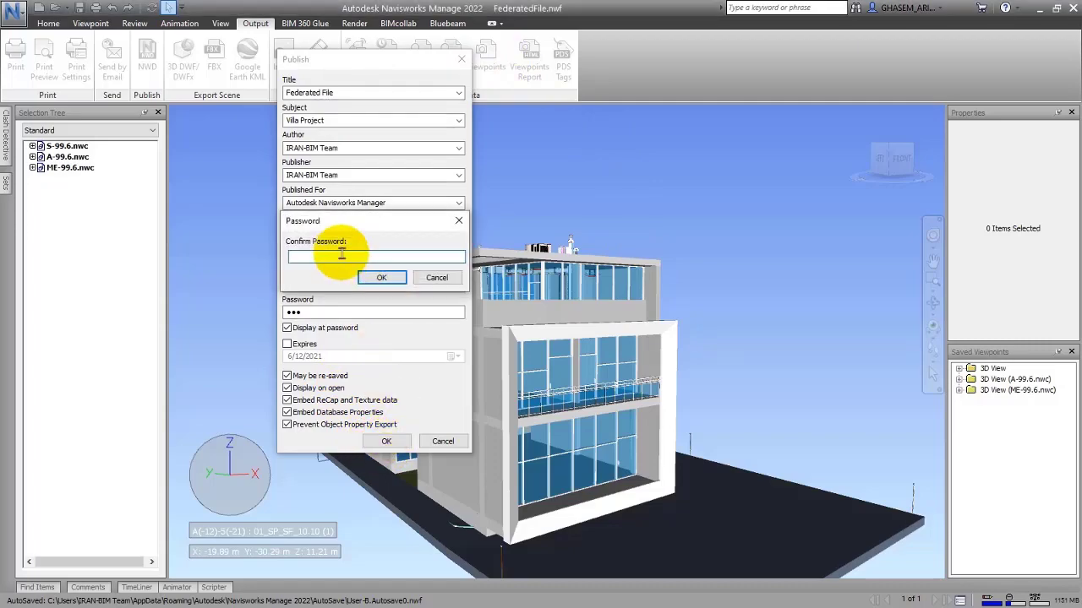
pyautogui.write('3')
pyautogui.moveTo(352, 221); pyautogui.dragTo(628, 248)
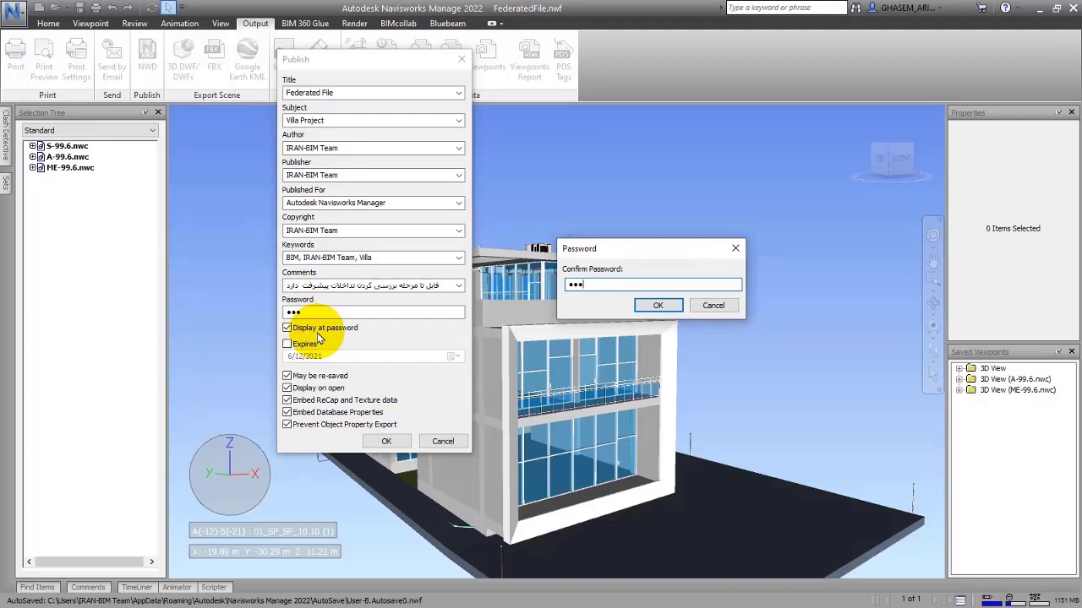
pyautogui.click(655, 306)
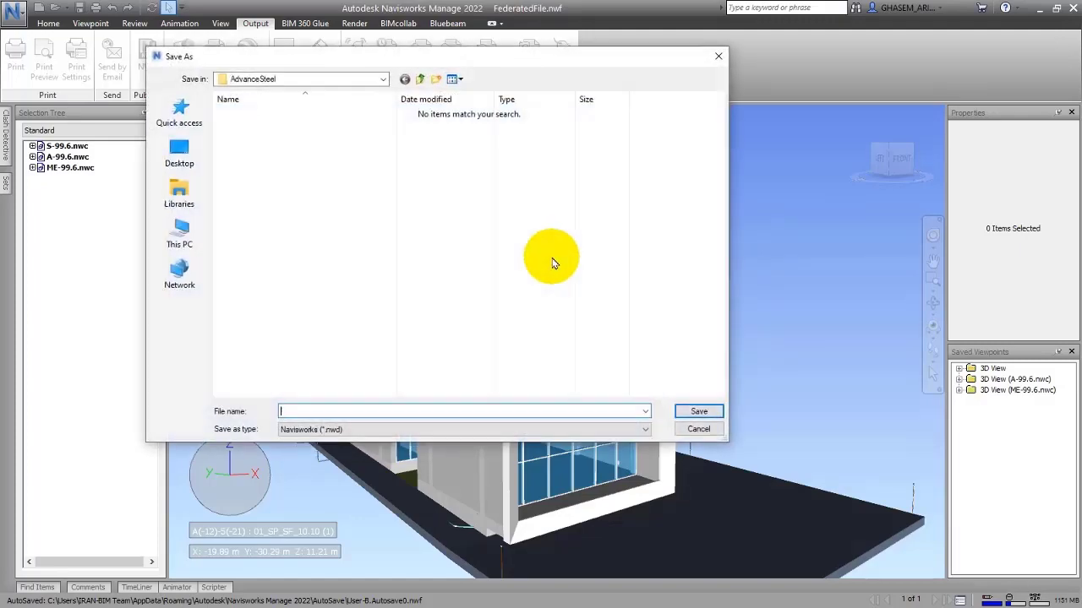
# Step: Save the published file as 'Federated File' in the Files > NWD folder
pyautogui.click(420, 78)
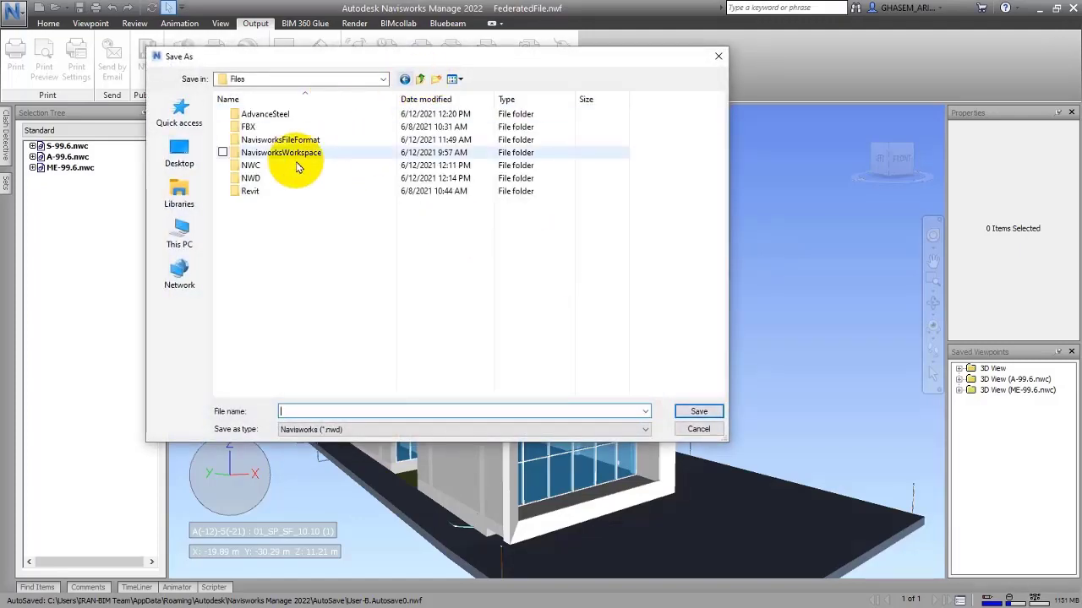
pyautogui.doubleClick(251, 178)
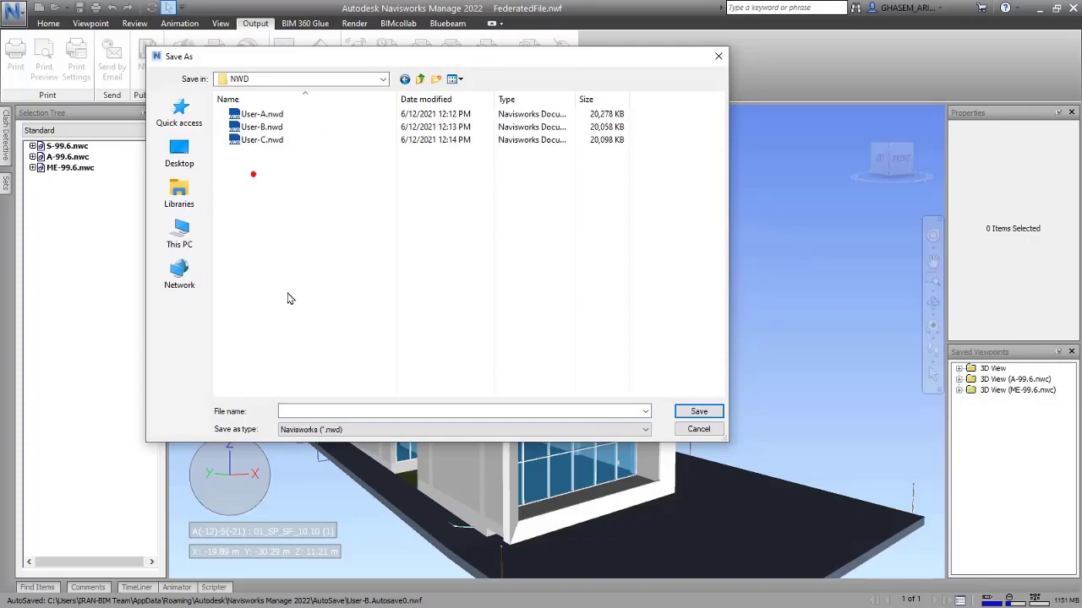
pyautogui.click(325, 412)
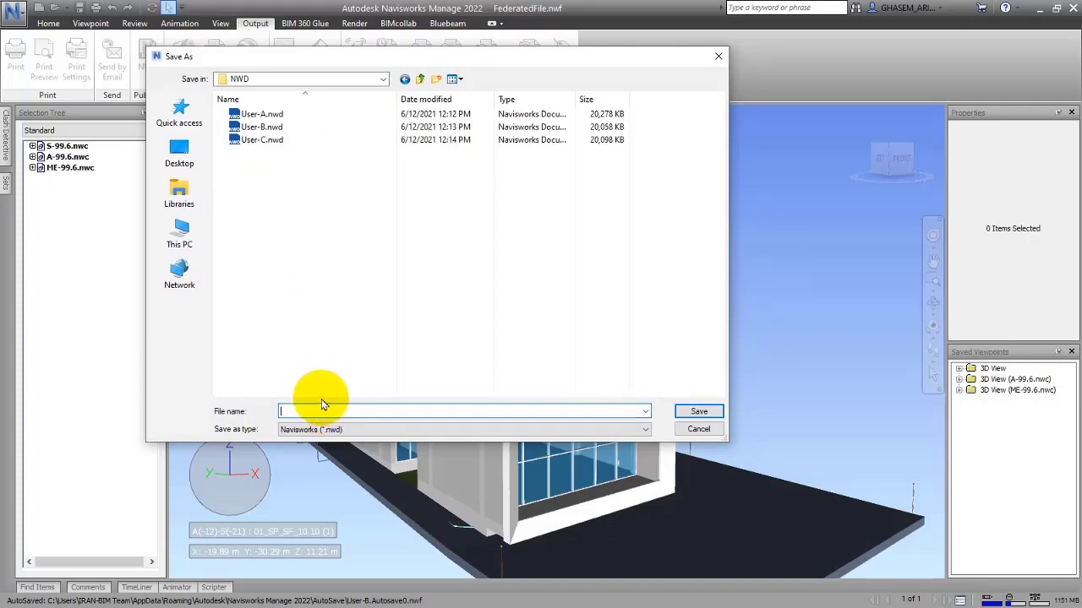
pyautogui.click(618, 504)
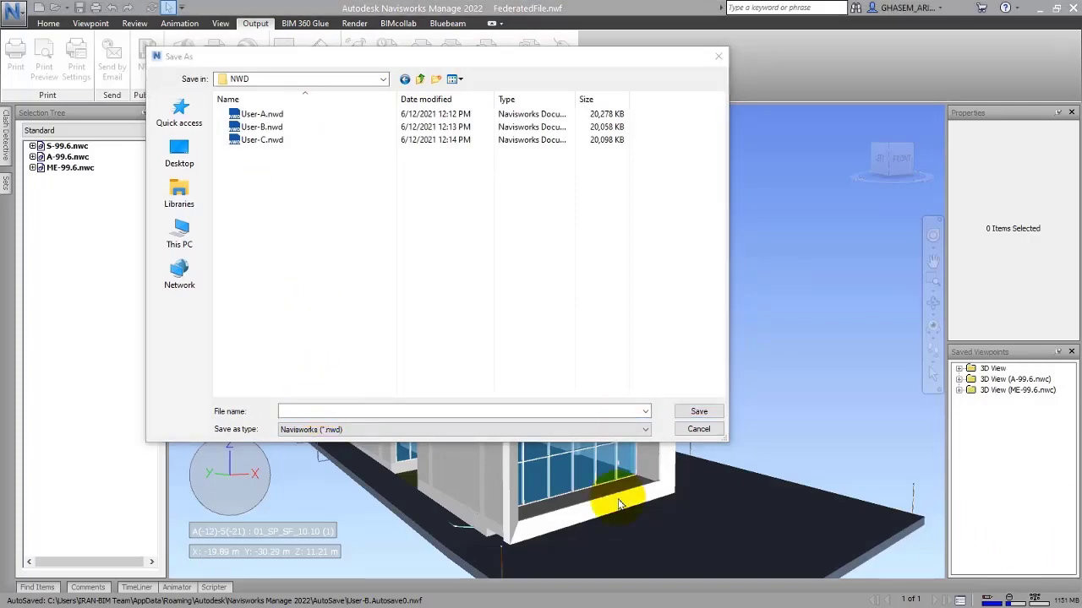
pyautogui.click(302, 412)
pyautogui.write('Federated File')
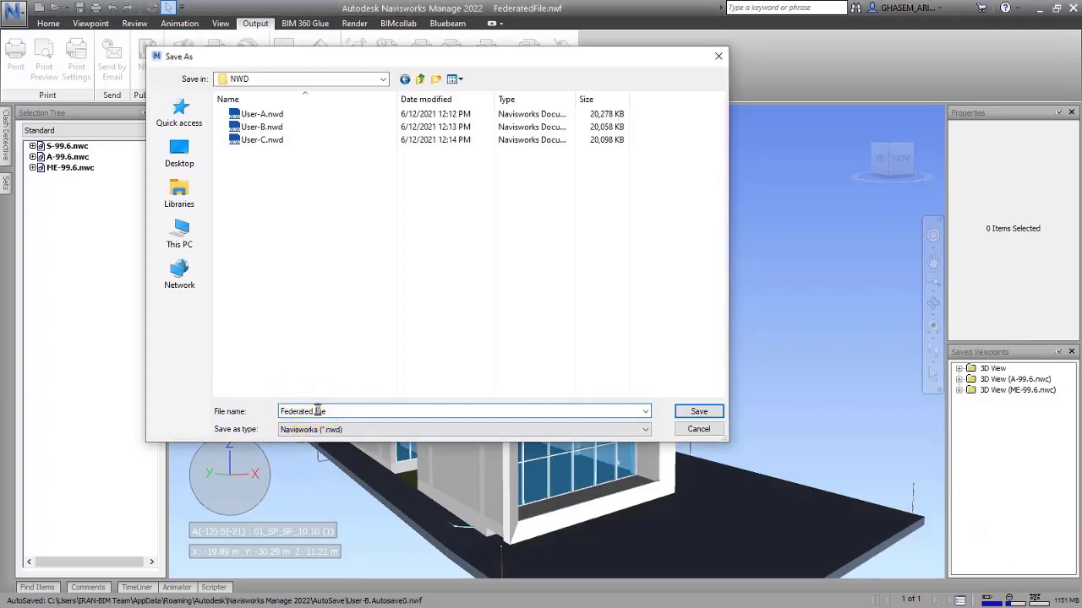
pyautogui.click(699, 412)
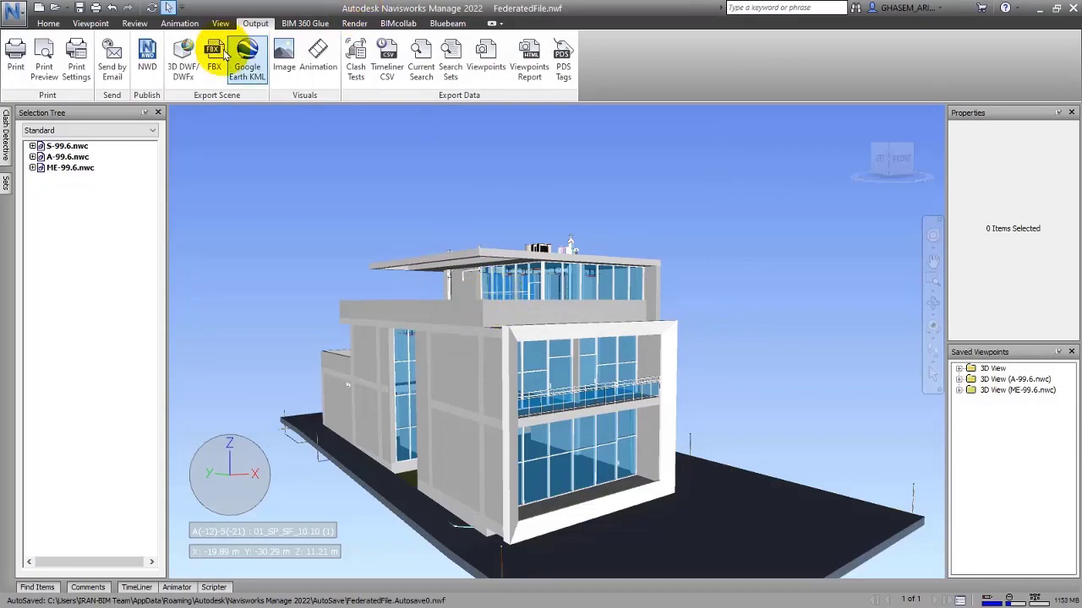
# Step: Close the federated model, saving changes to FederatedFile.nwf, and restore down the window
pyautogui.click(39, 8)
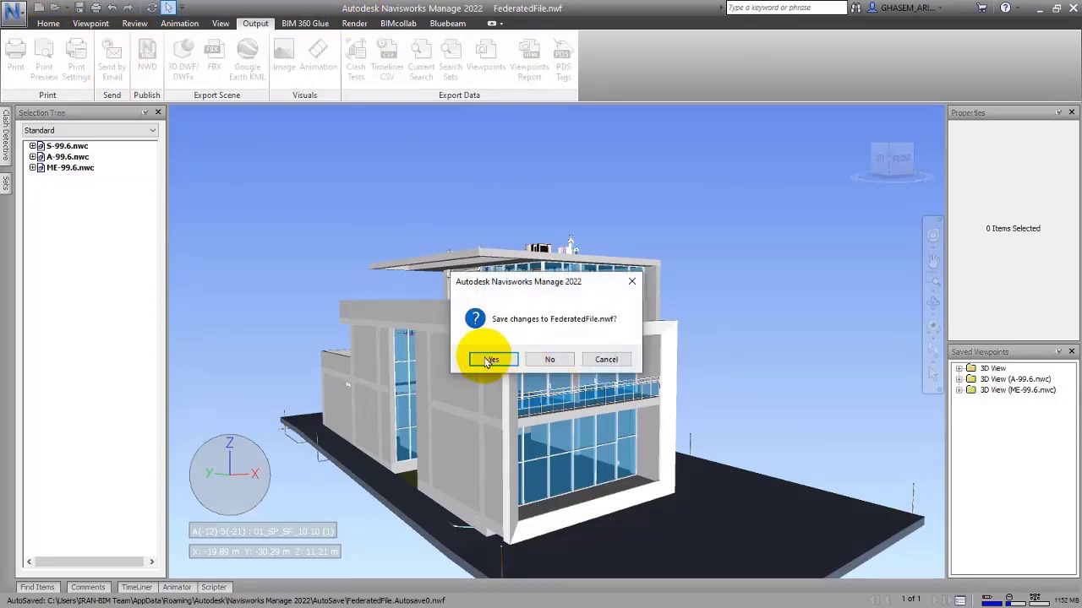
pyautogui.click(483, 357)
pyautogui.doubleClick(261, 7)
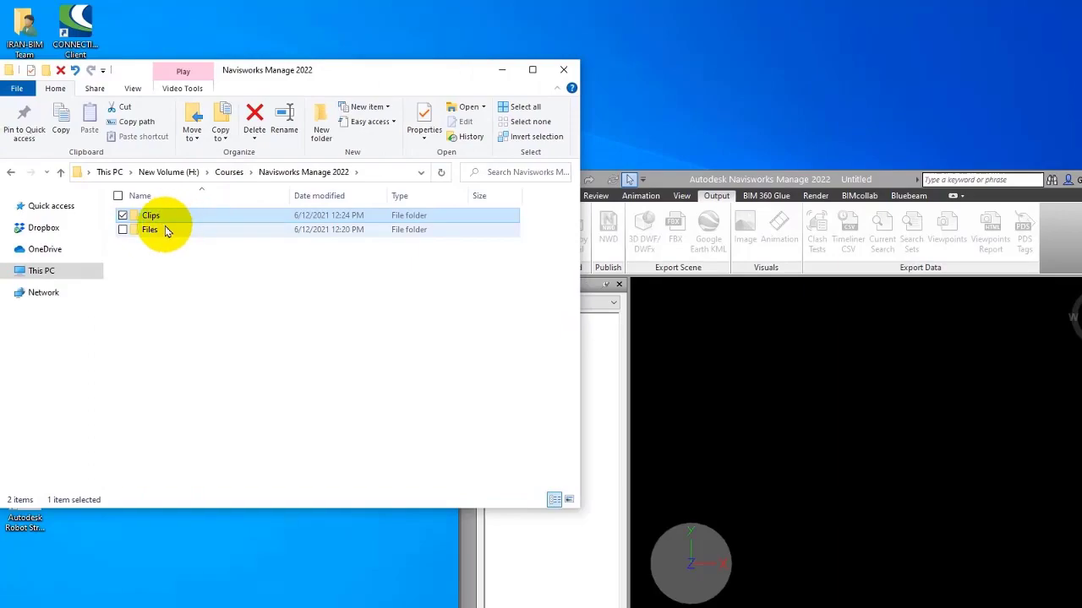
# Step: Select FederatedFlie.nwd in Files > NWD in File Explorer, then bring Navisworks forward
pyautogui.doubleClick(167, 229)
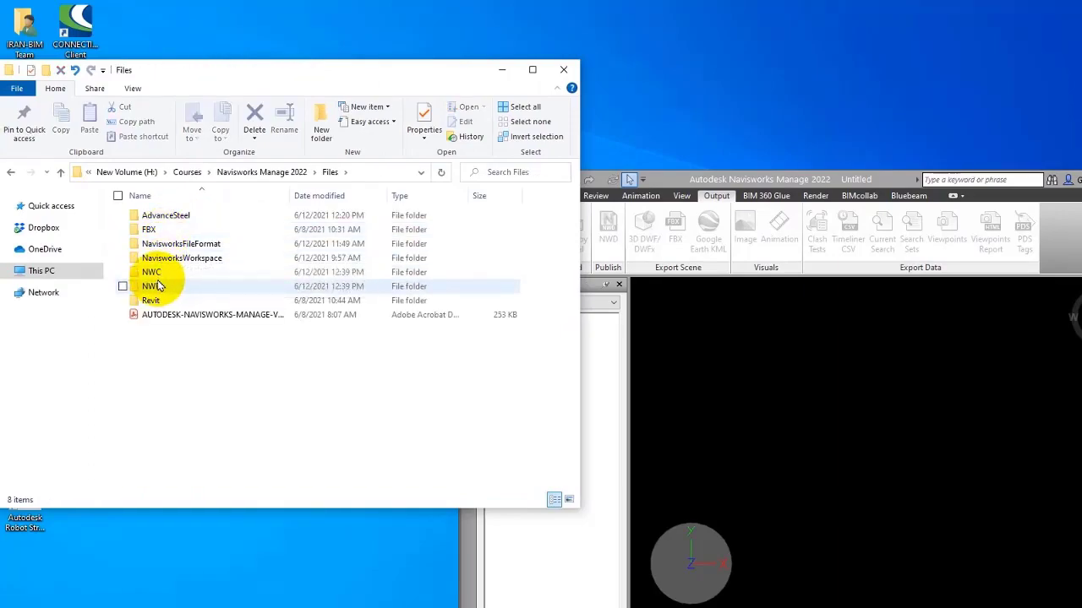
pyautogui.doubleClick(156, 286)
pyautogui.click(172, 213)
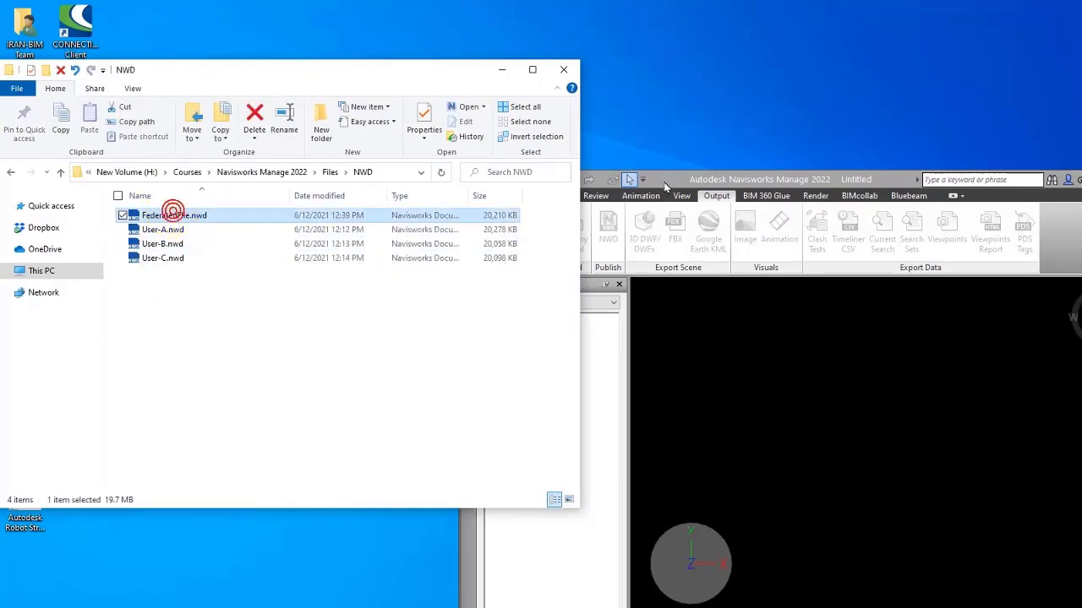
pyautogui.moveTo(665, 185); pyautogui.dragTo(610, 28)
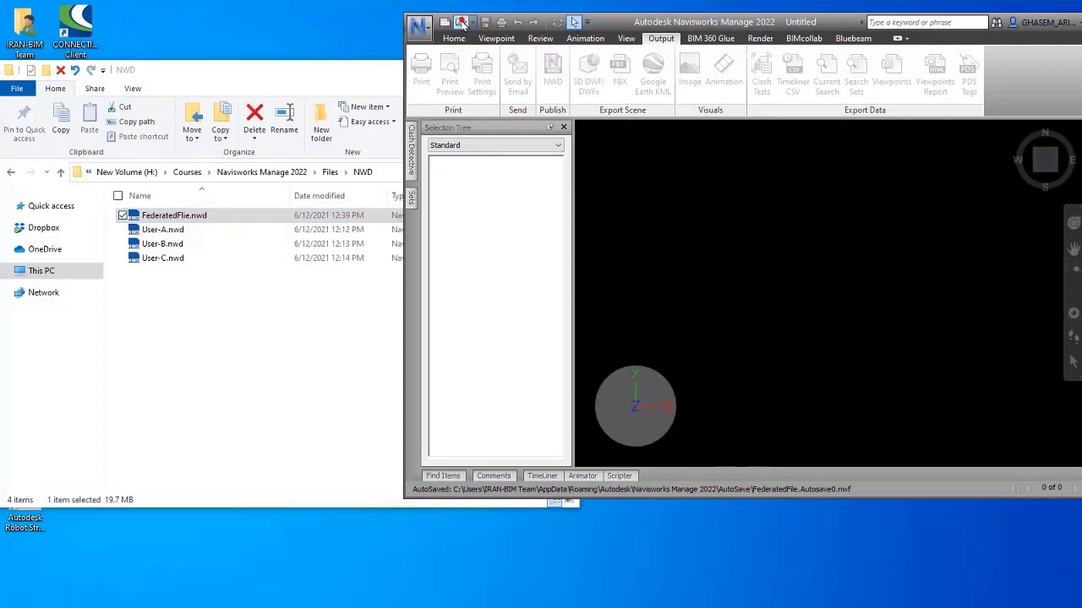
# Step: Open FederatedFlie.nwd from Files > NWD with the Navisworks (*.nwd) file type filter
pyautogui.click(461, 22)
pyautogui.click(767, 145)
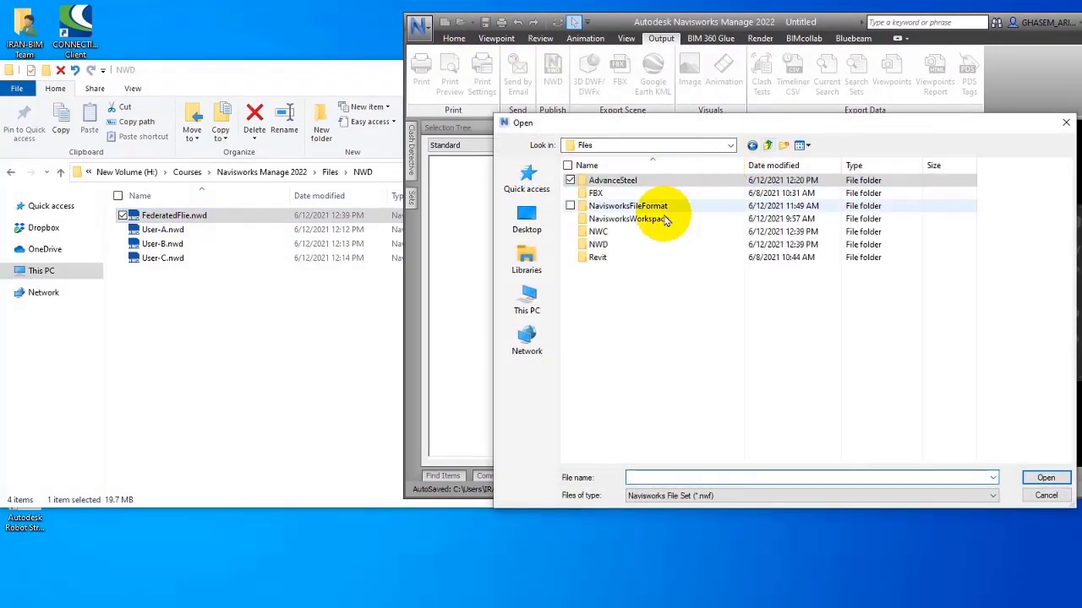
pyautogui.doubleClick(602, 245)
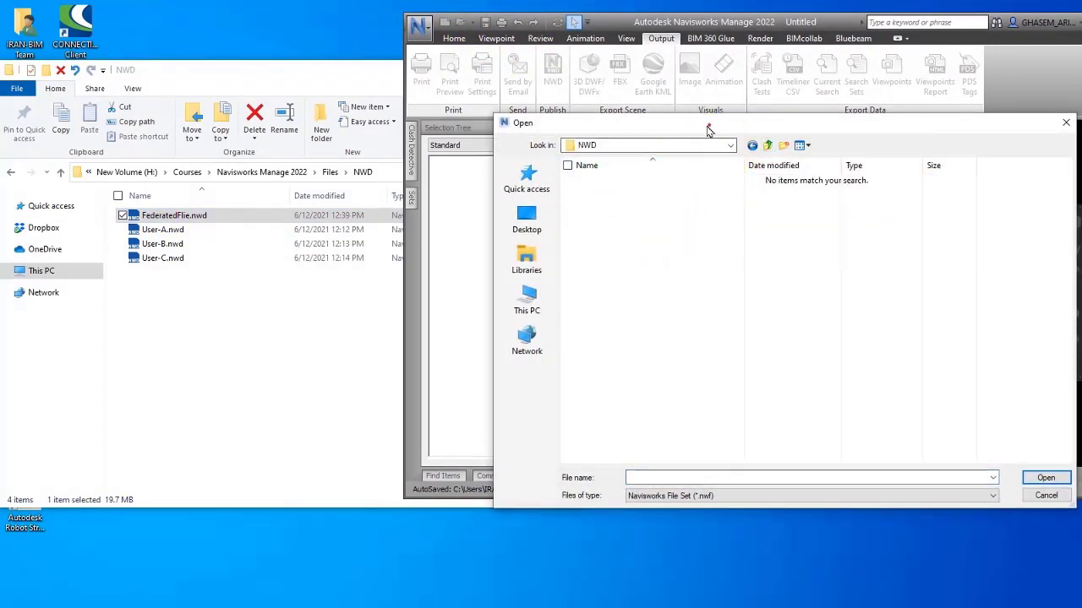
pyautogui.moveTo(708, 131); pyautogui.dragTo(361, 73)
pyautogui.click(580, 437)
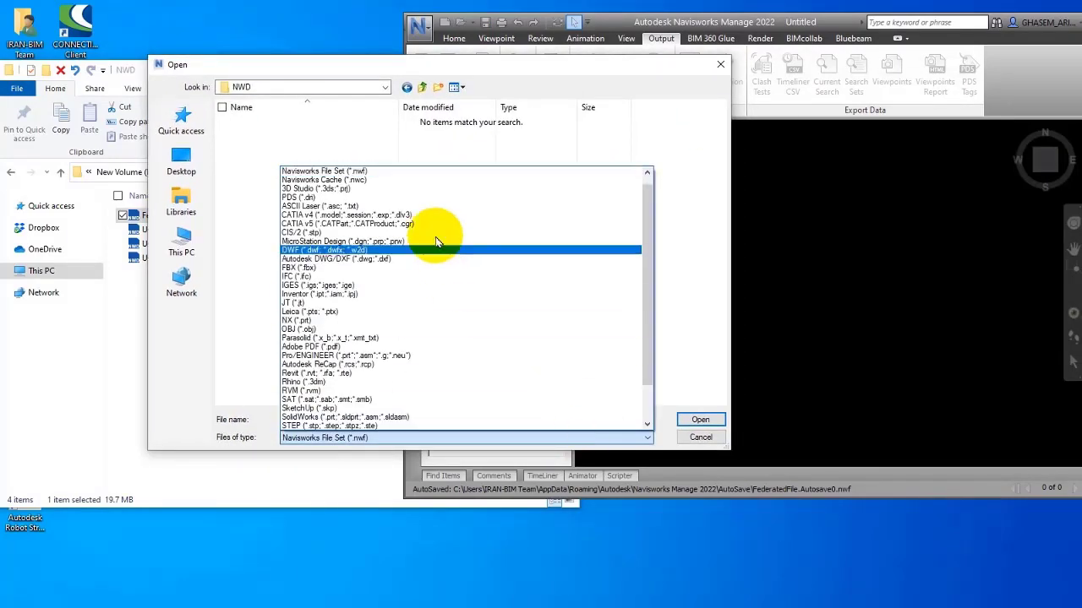
pyautogui.click(397, 197)
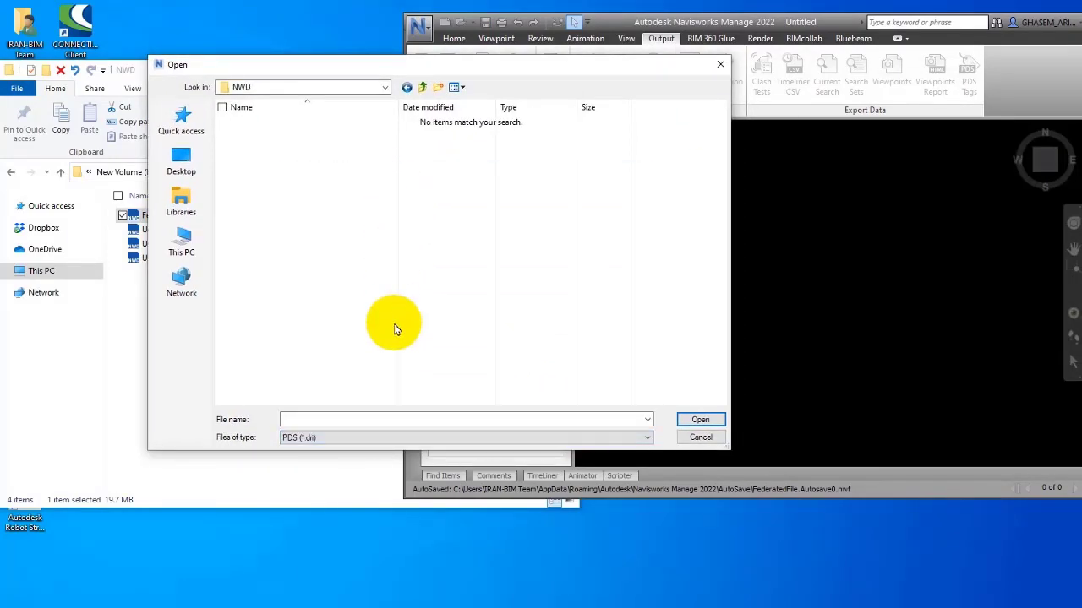
pyautogui.click(393, 437)
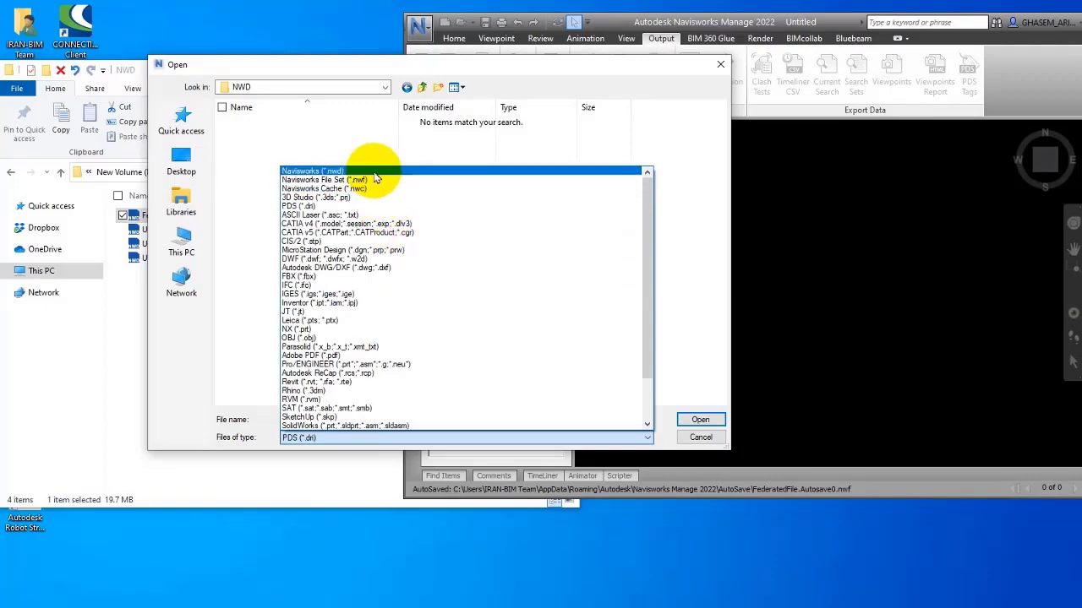
pyautogui.click(375, 171)
pyautogui.click(287, 123)
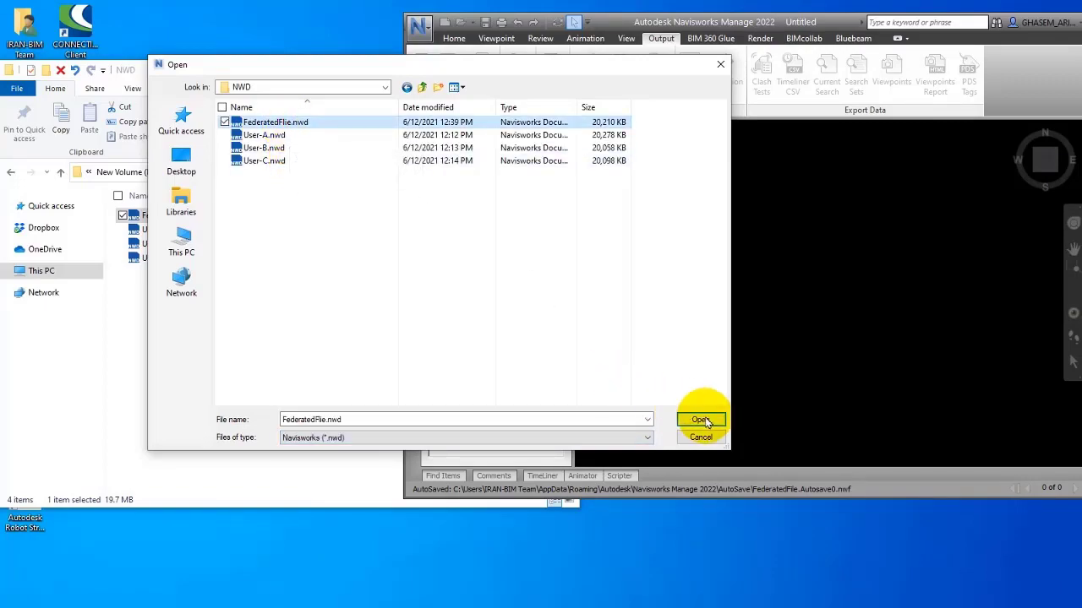
pyautogui.click(701, 420)
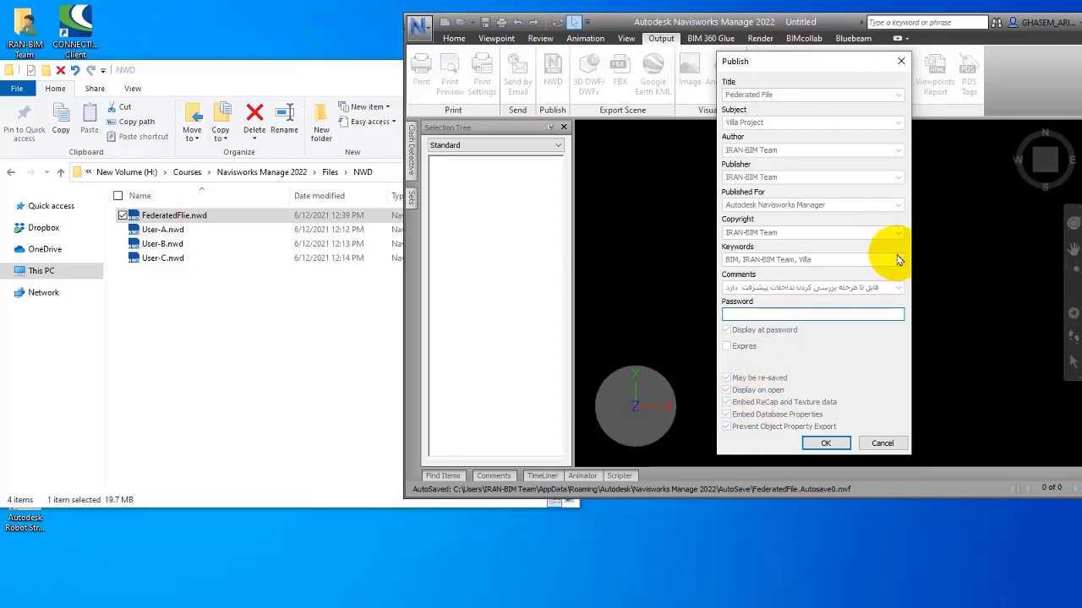
# Step: Enter the file's password to load the villa model and maximize the window
pyautogui.click(747, 313)
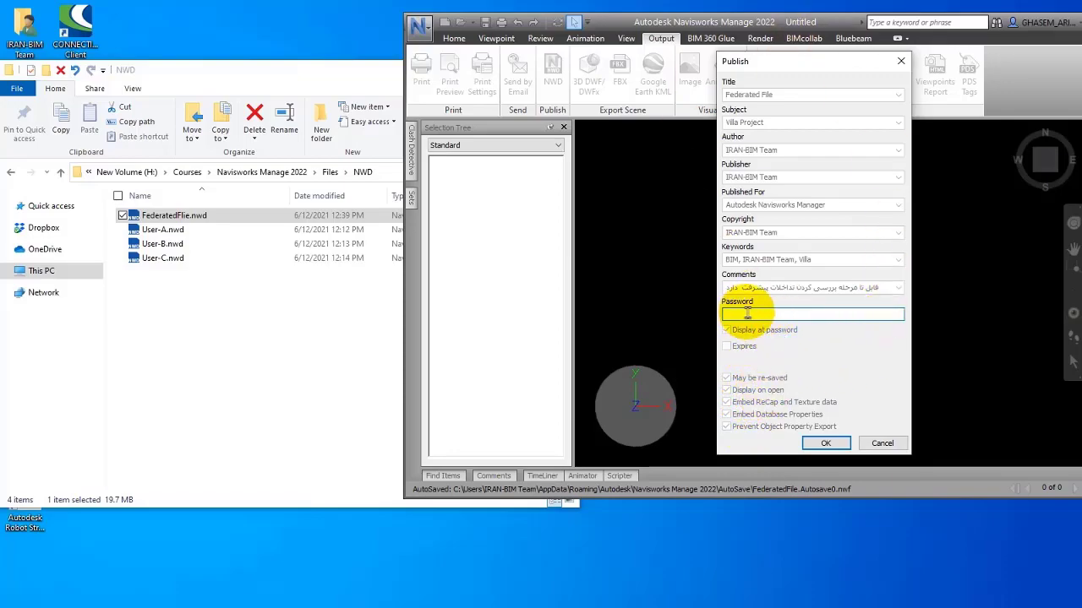
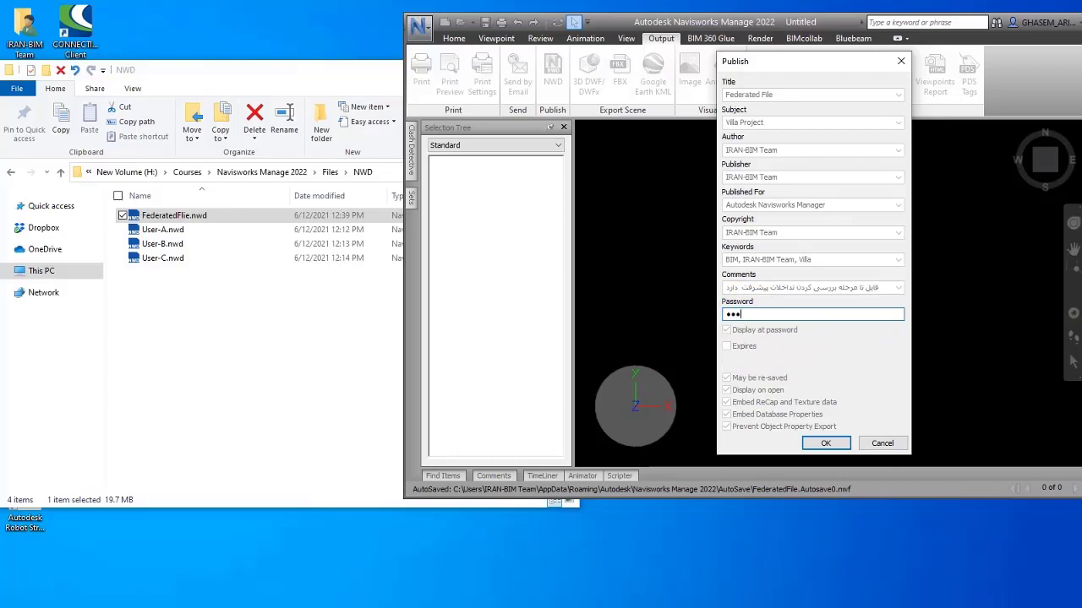
pyautogui.click(827, 443)
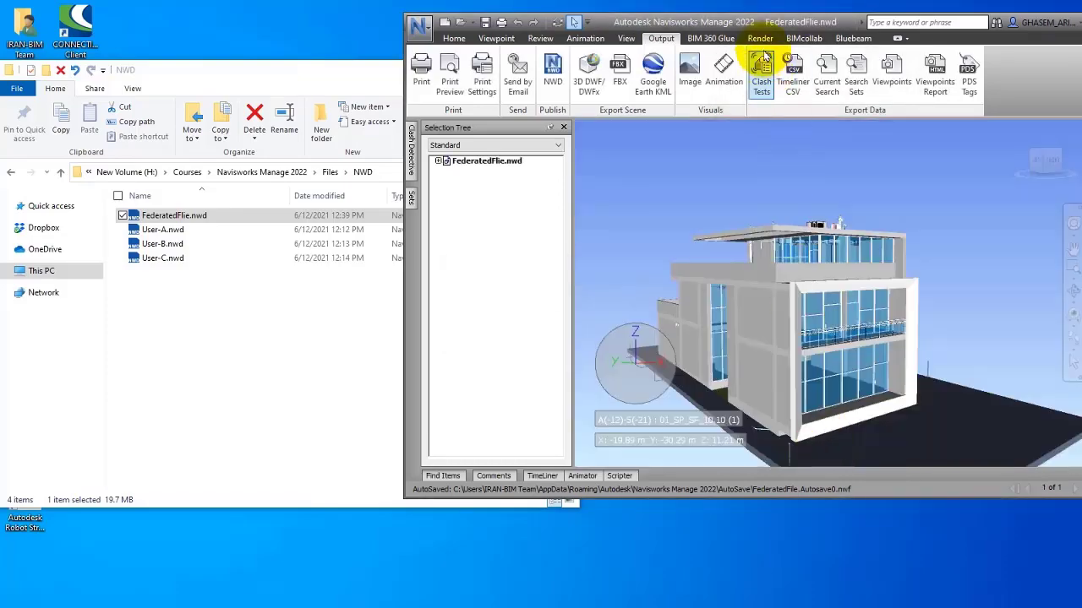
pyautogui.moveTo(731, 26); pyautogui.dragTo(504, 1)
pyautogui.click(519, 151)
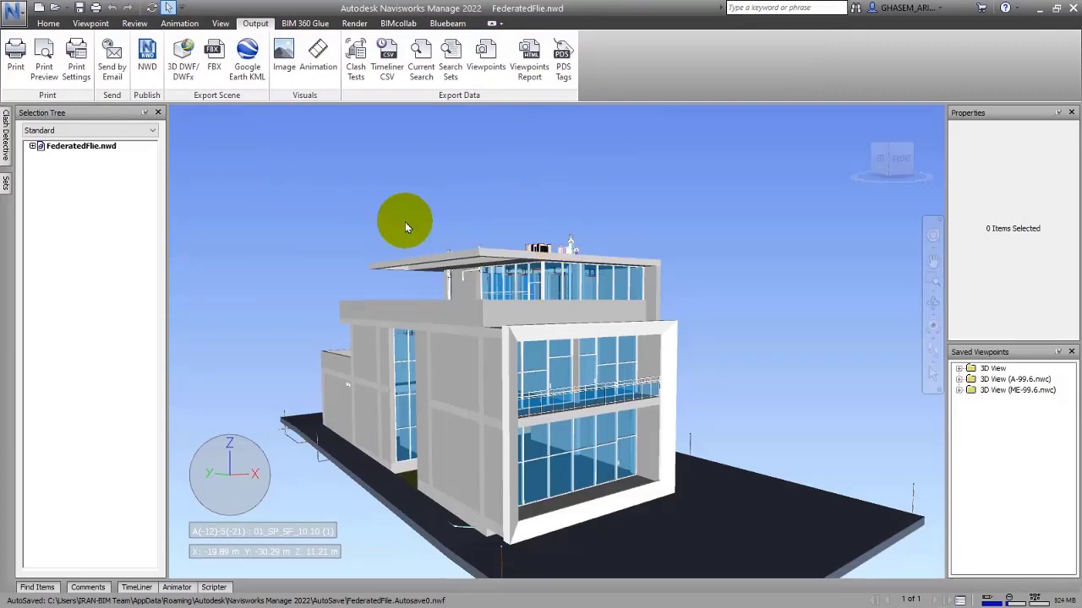
# Step: Save the current view of the villa as a viewpoint named 'View'
pyautogui.click(90, 23)
pyautogui.click(29, 53)
pyautogui.click(591, 272)
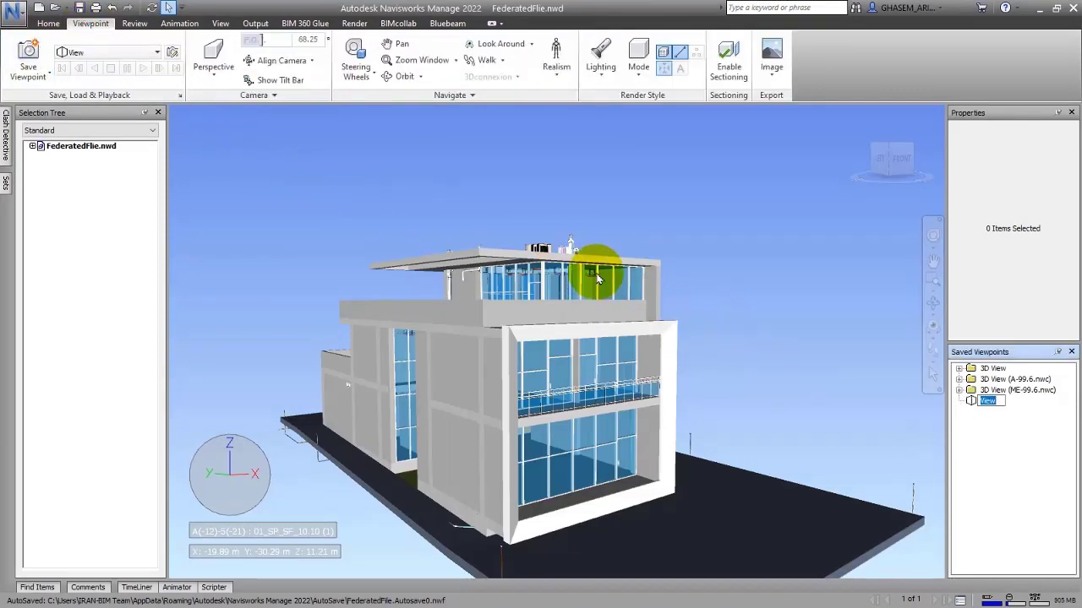
# Step: Orbit and save viewpoint View (1), save the file with Ctrl+S, and recall View (1)
pyautogui.click(700, 273)
pyautogui.keyDown('shift'); pyautogui.moveTo(761, 309); pyautogui.dragTo(155, 128, button='middle'); pyautogui.keyUp('shift')
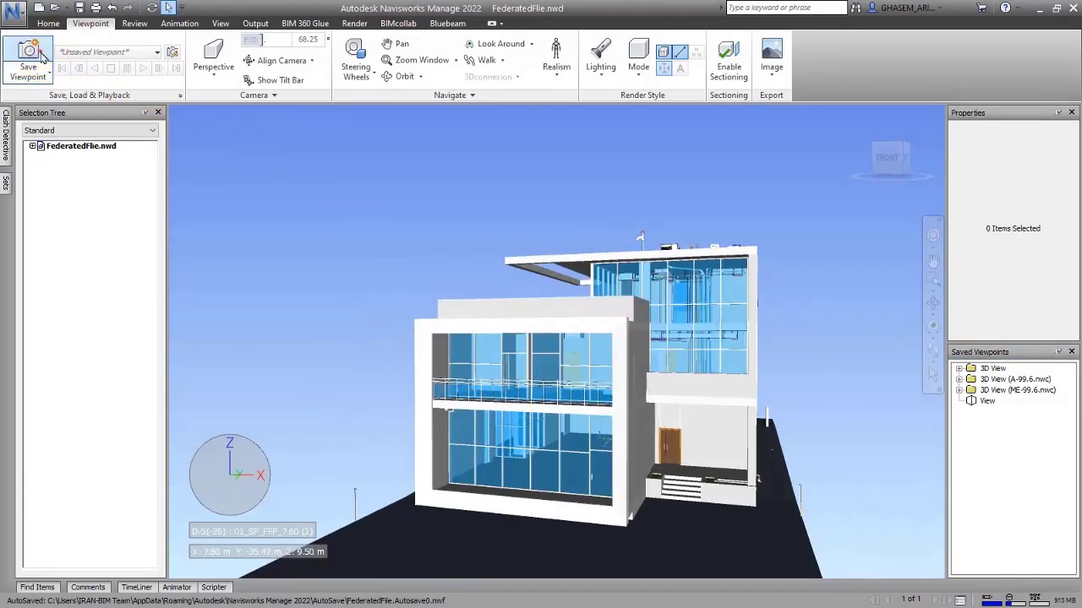
pyautogui.click(29, 53)
pyautogui.keyDown('shift'); pyautogui.moveTo(507, 338); pyautogui.dragTo(777, 317, button='middle'); pyautogui.keyUp('shift')
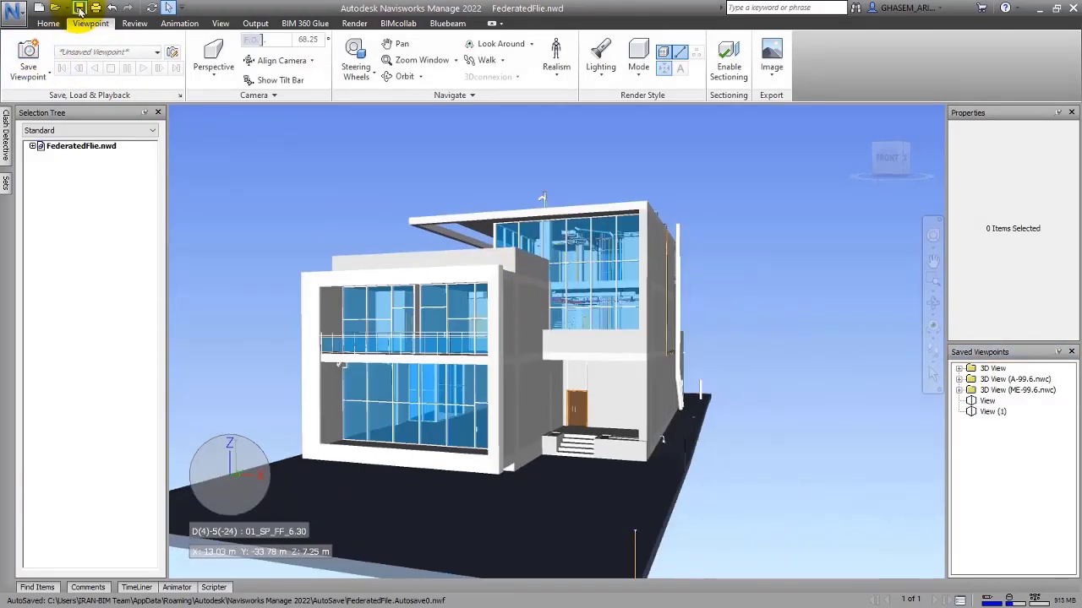
pyautogui.hotkey('ctrl', 's')
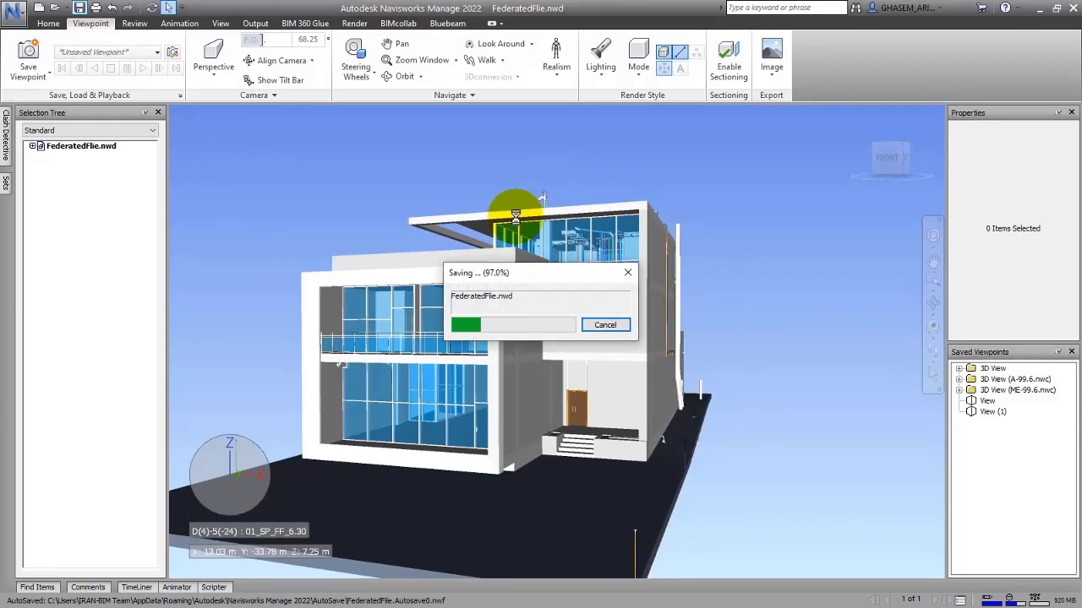
pyautogui.click(988, 411)
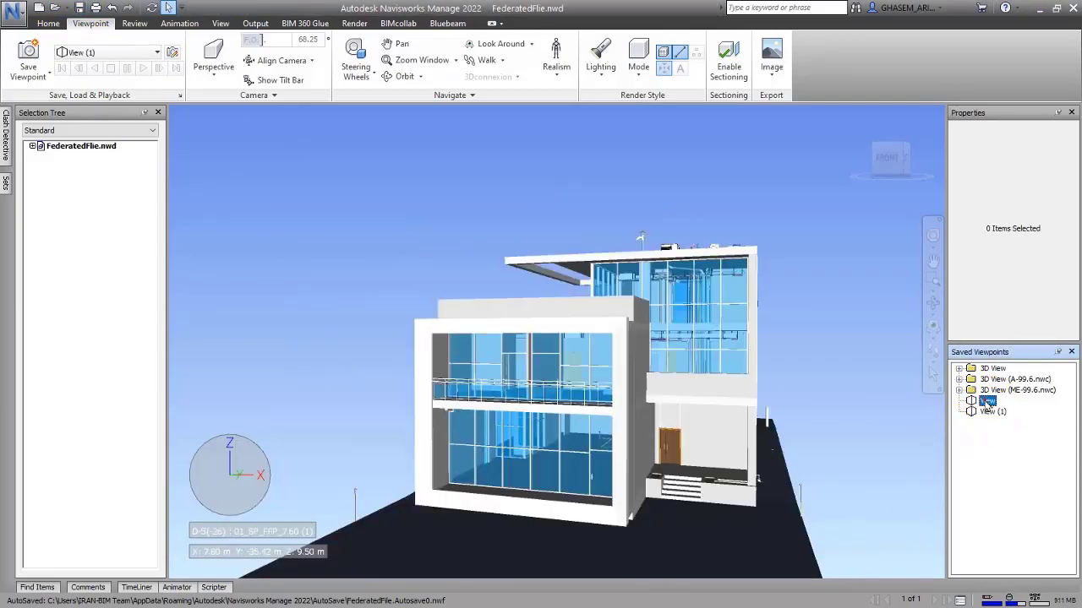